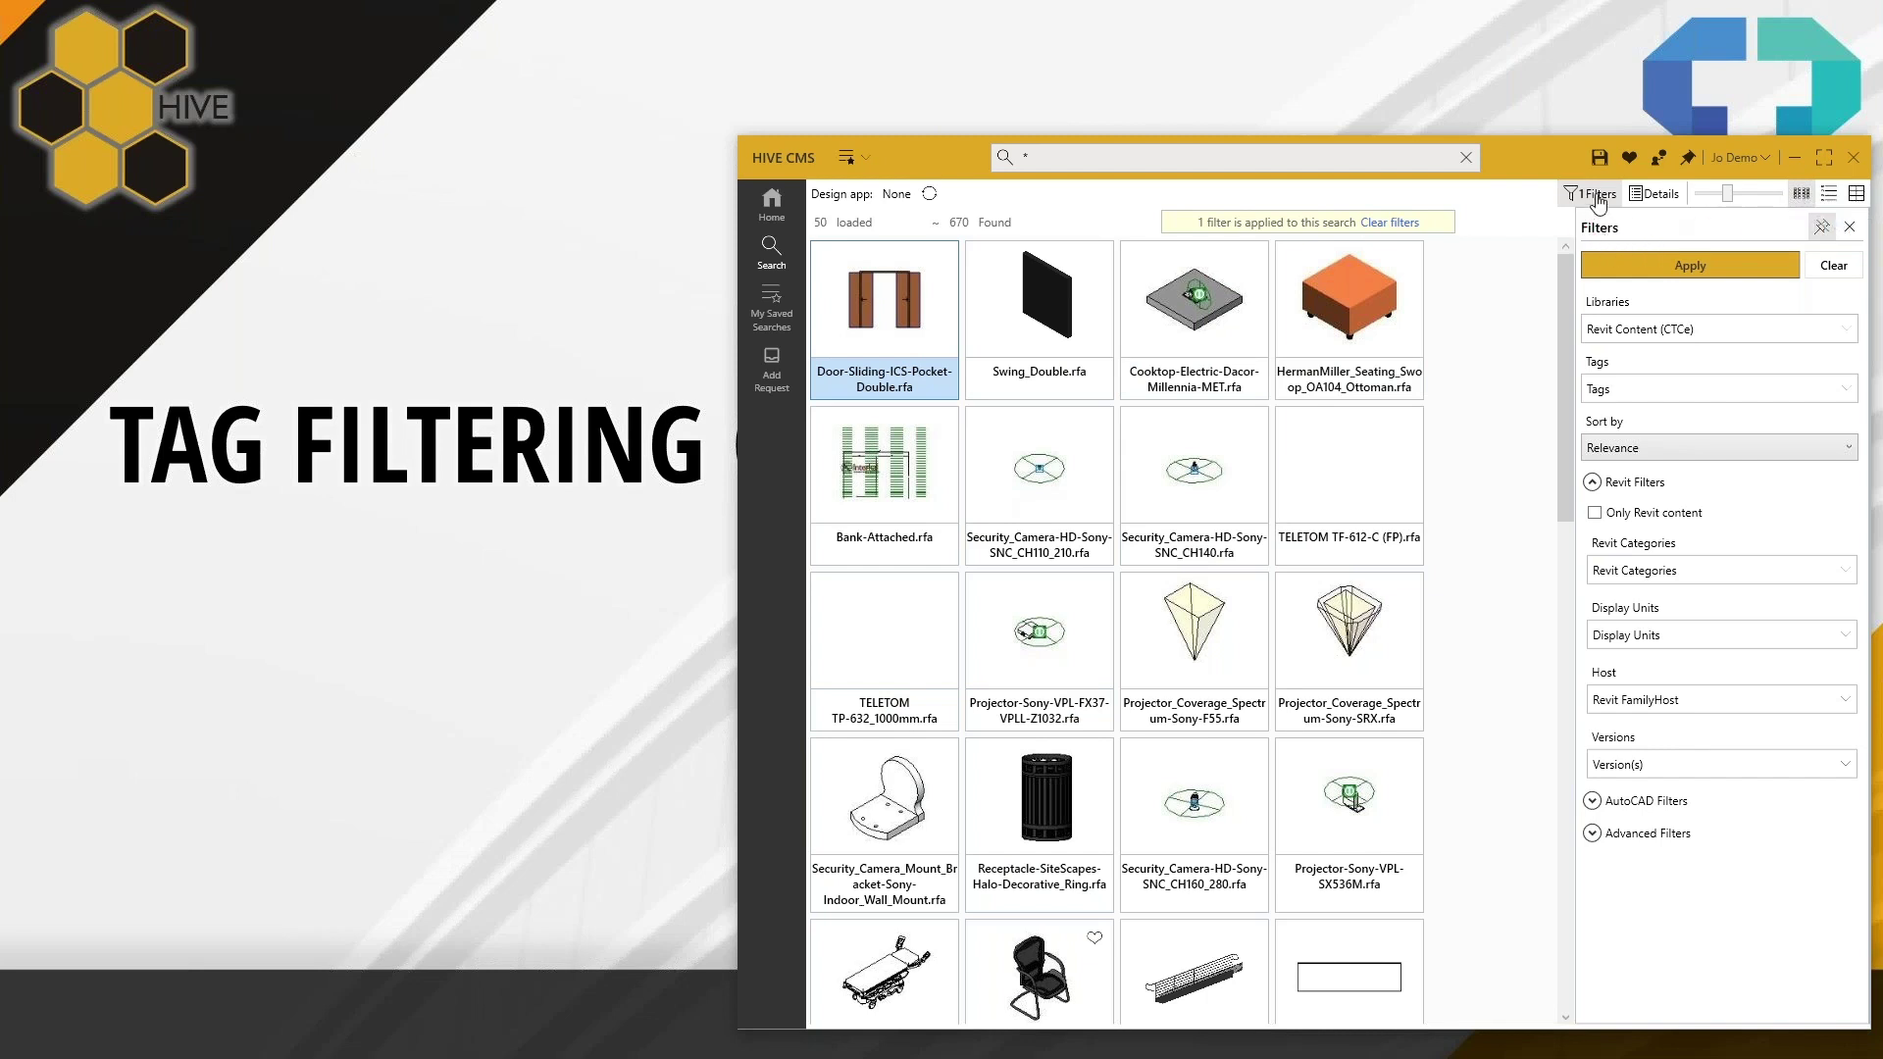
# Step: Unpin the Filters pane, reopen it, and pin it beside the search results again
pyautogui.click(1821, 226)
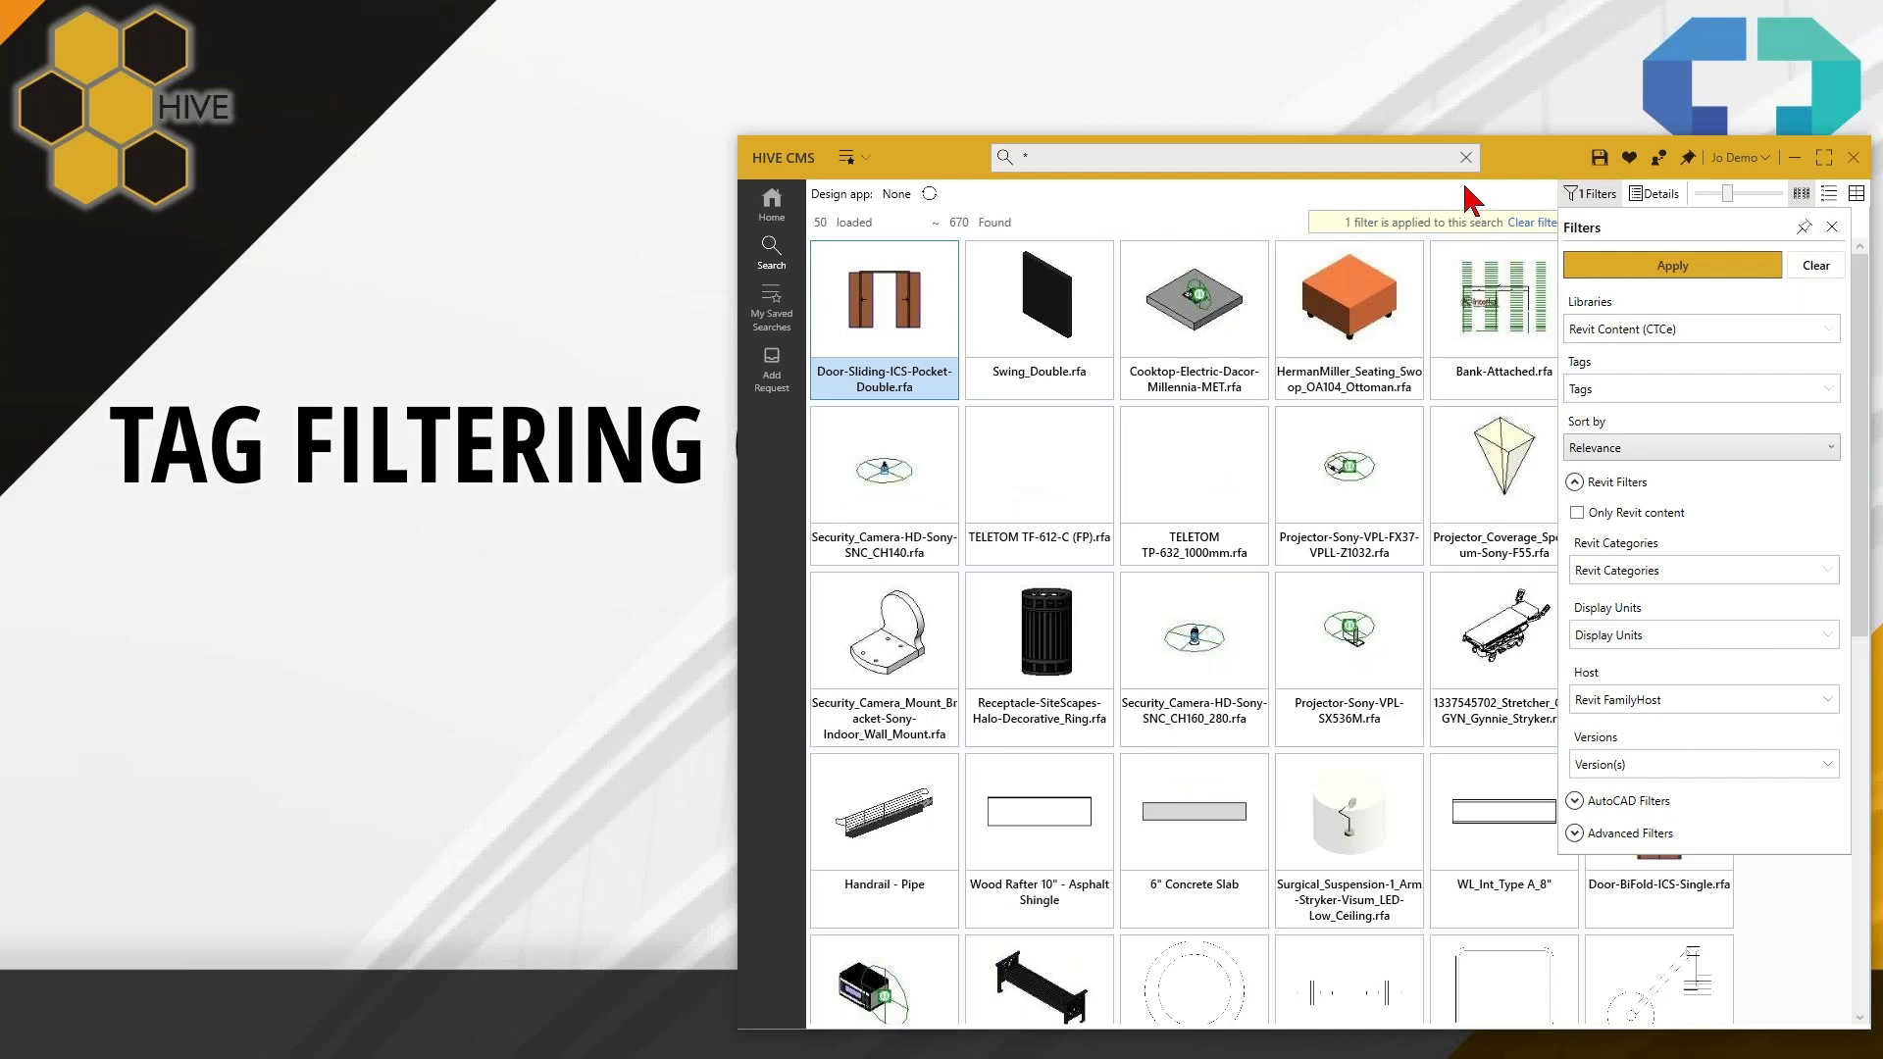
pyautogui.click(1589, 197)
pyautogui.click(1804, 226)
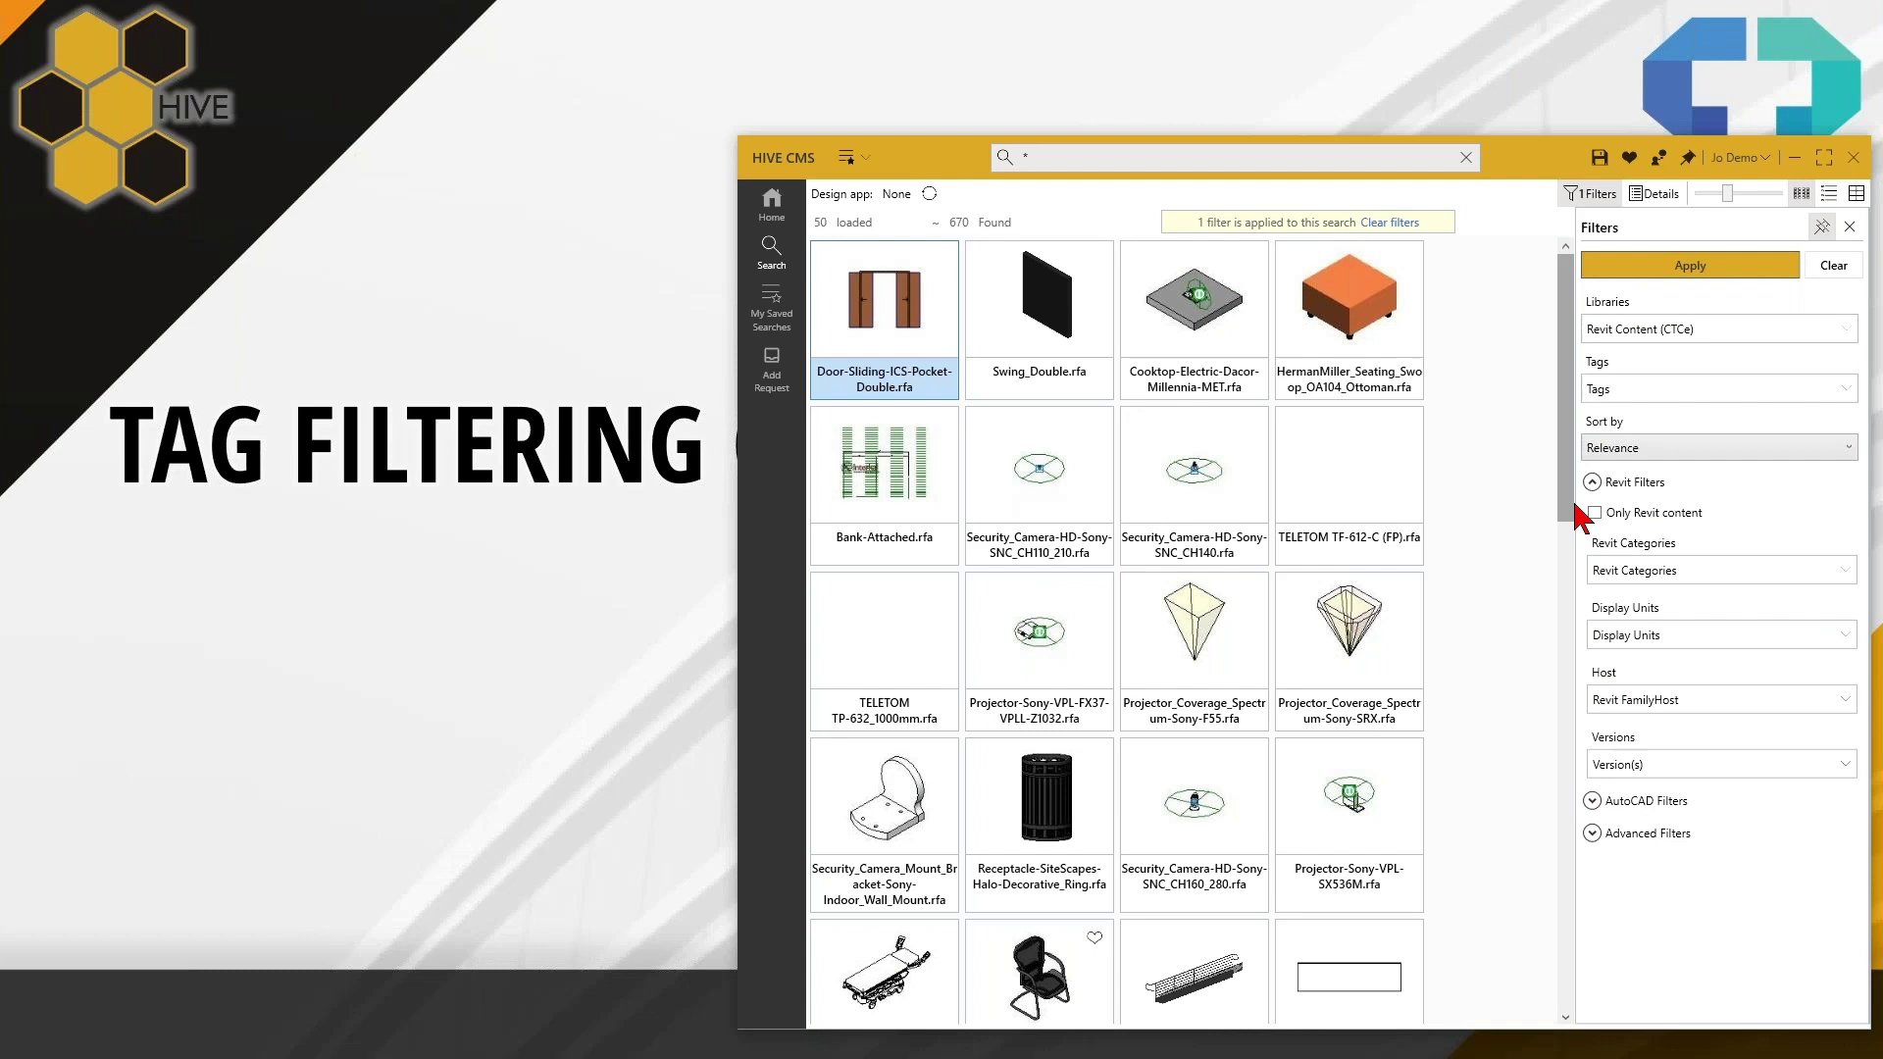
# Step: Collapse the Revit Filters section and clear all filters applied to the content search
pyautogui.click(1592, 482)
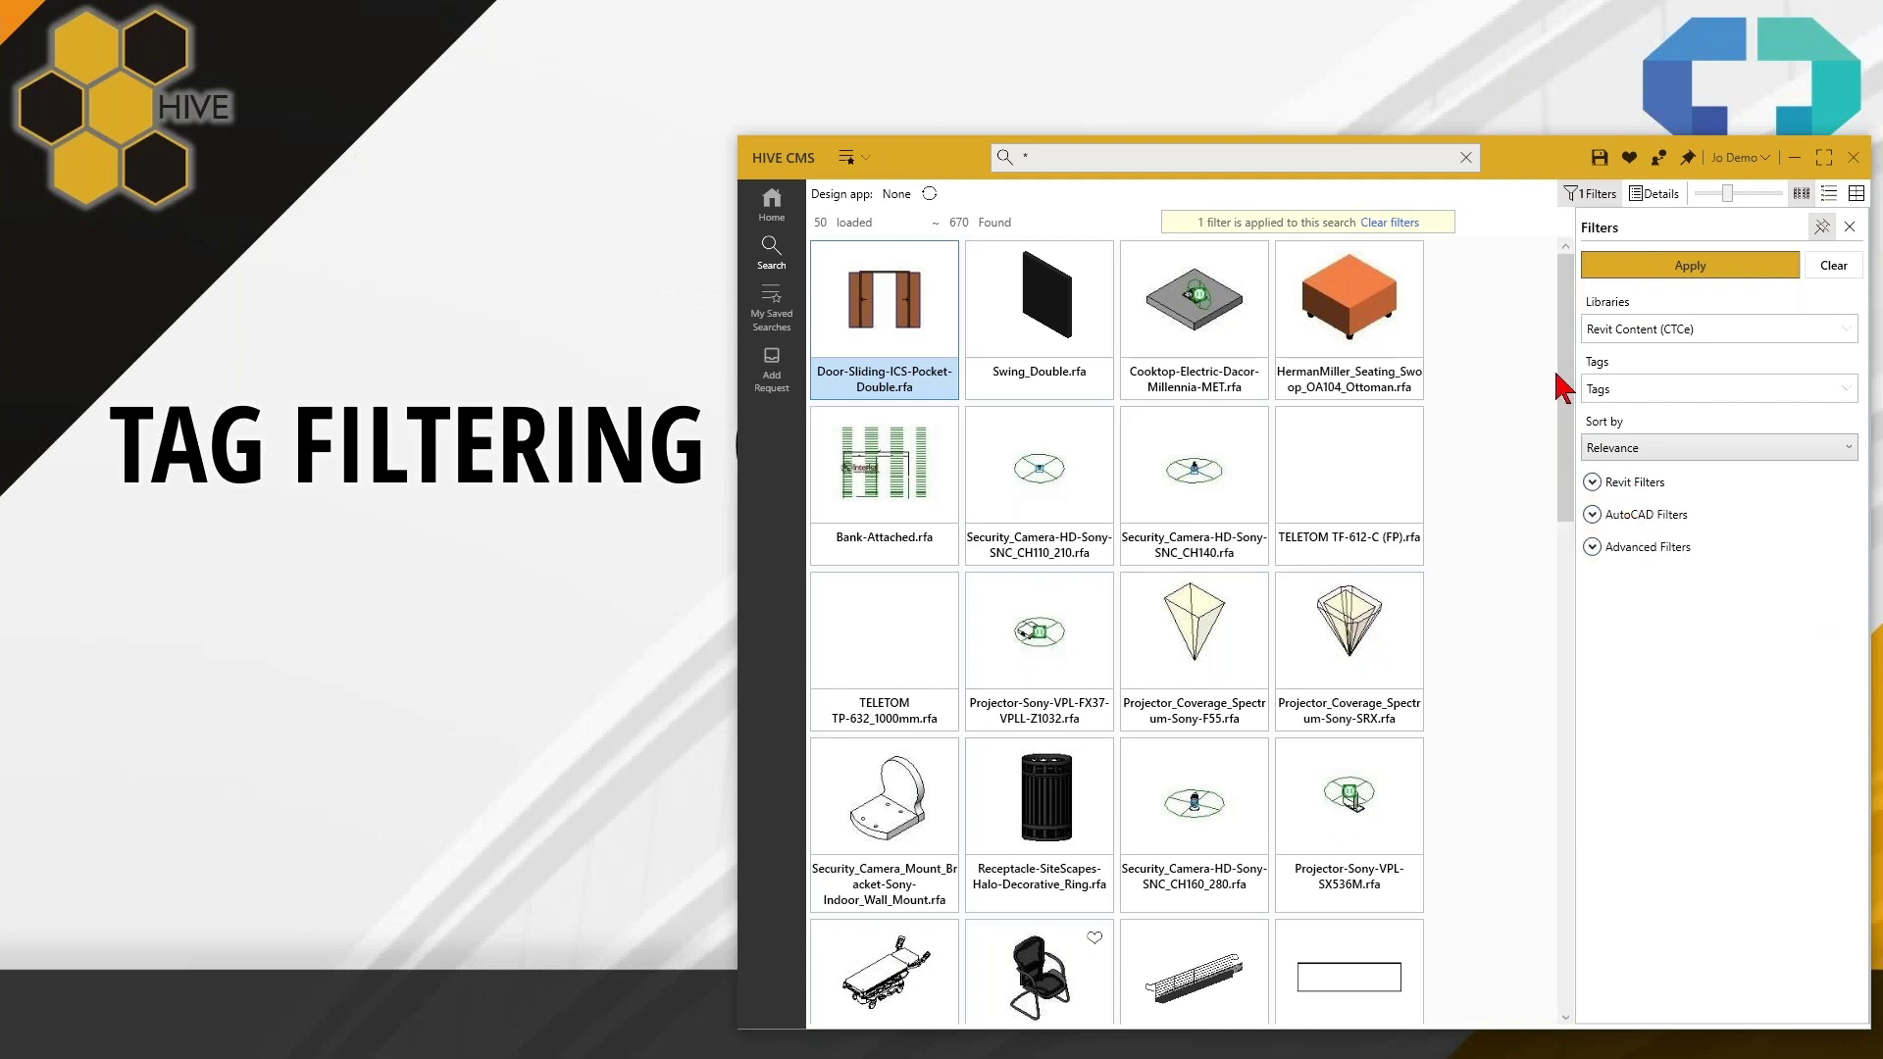
pyautogui.click(1633, 400)
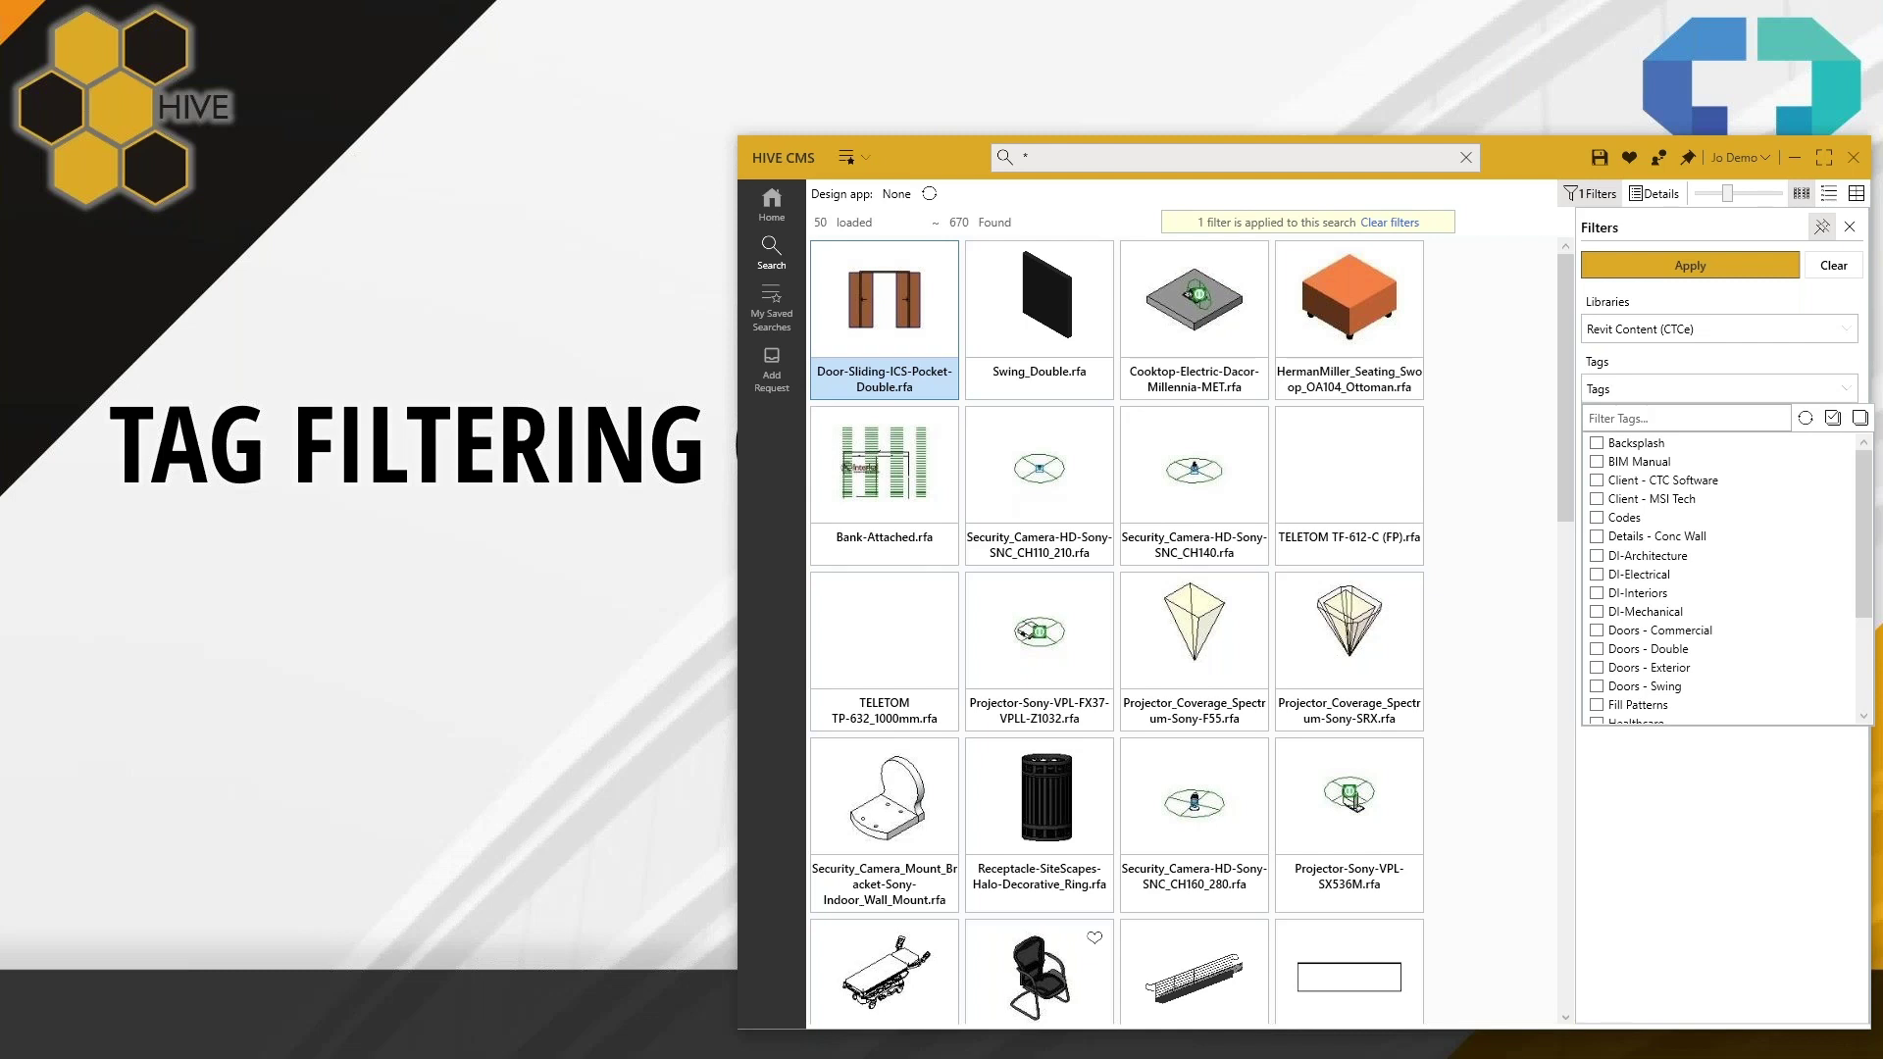
pyautogui.click(1832, 267)
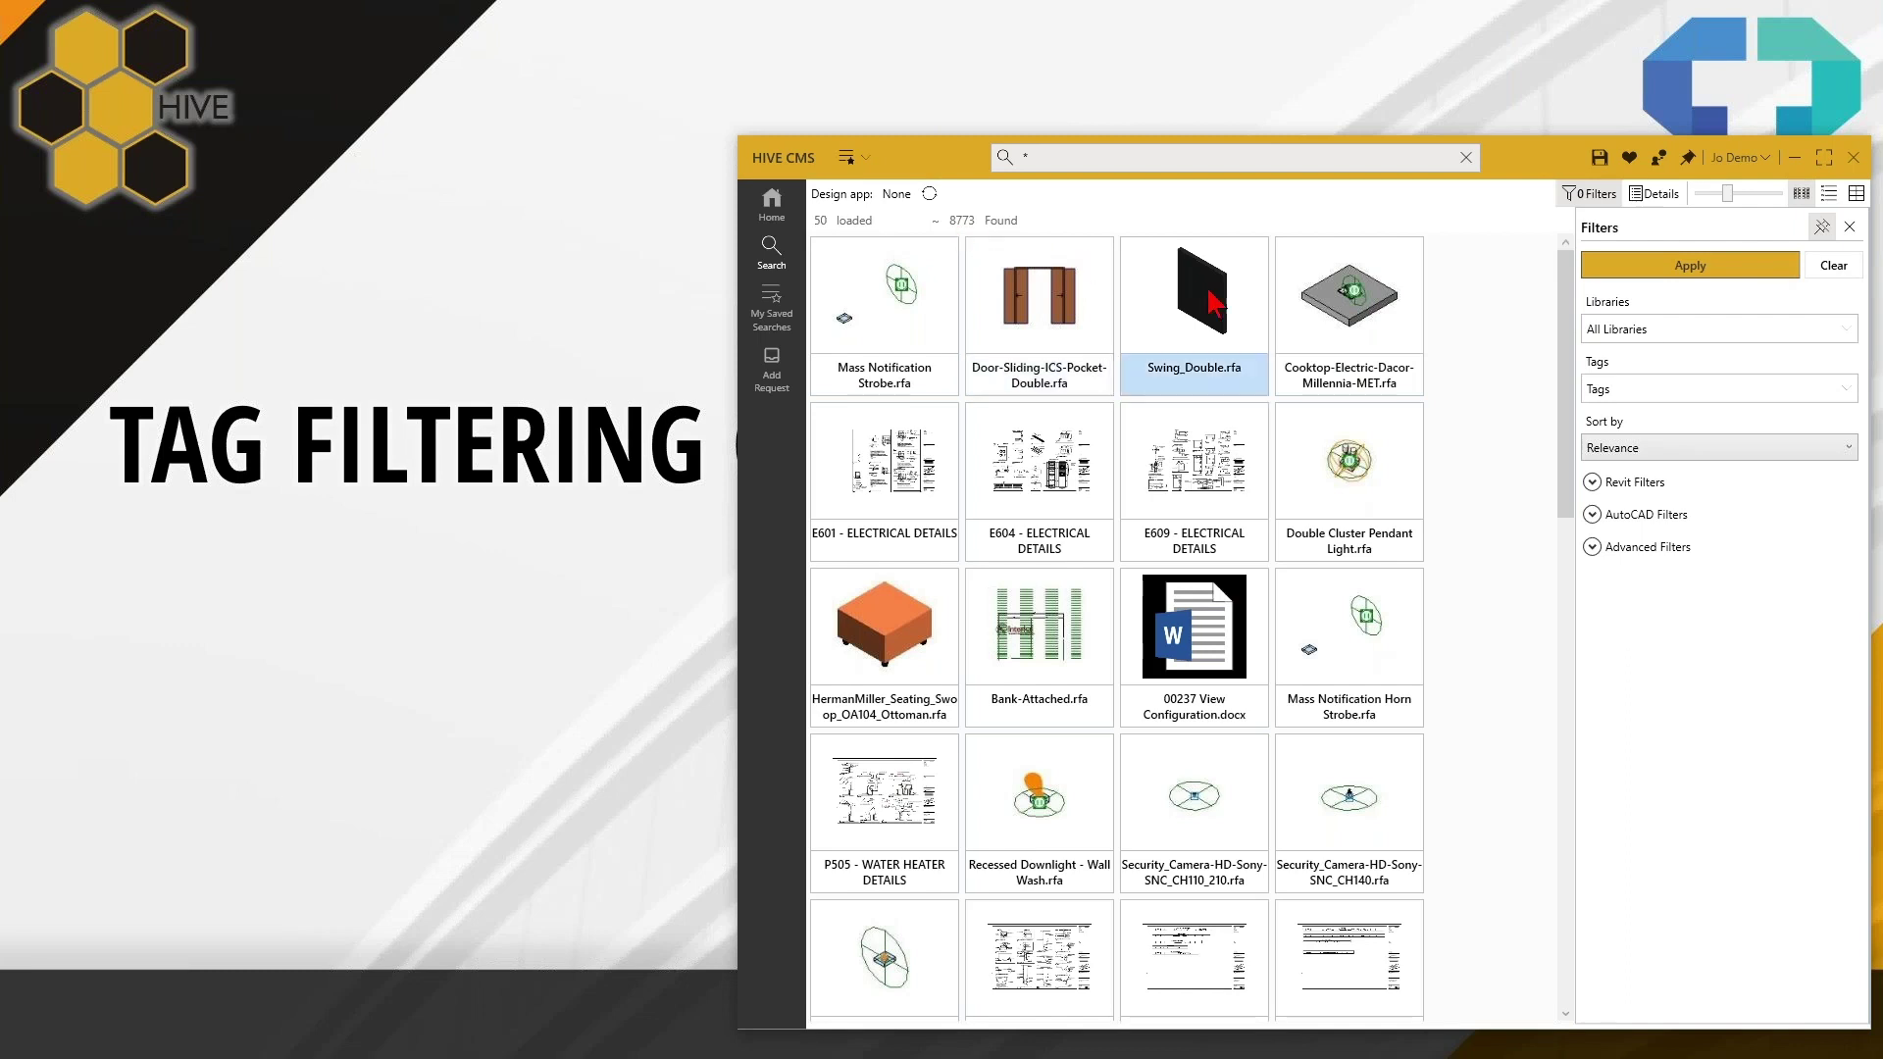
# Step: Filter the content of all libraries by the tag Client - MSI Tech
pyautogui.click(1667, 392)
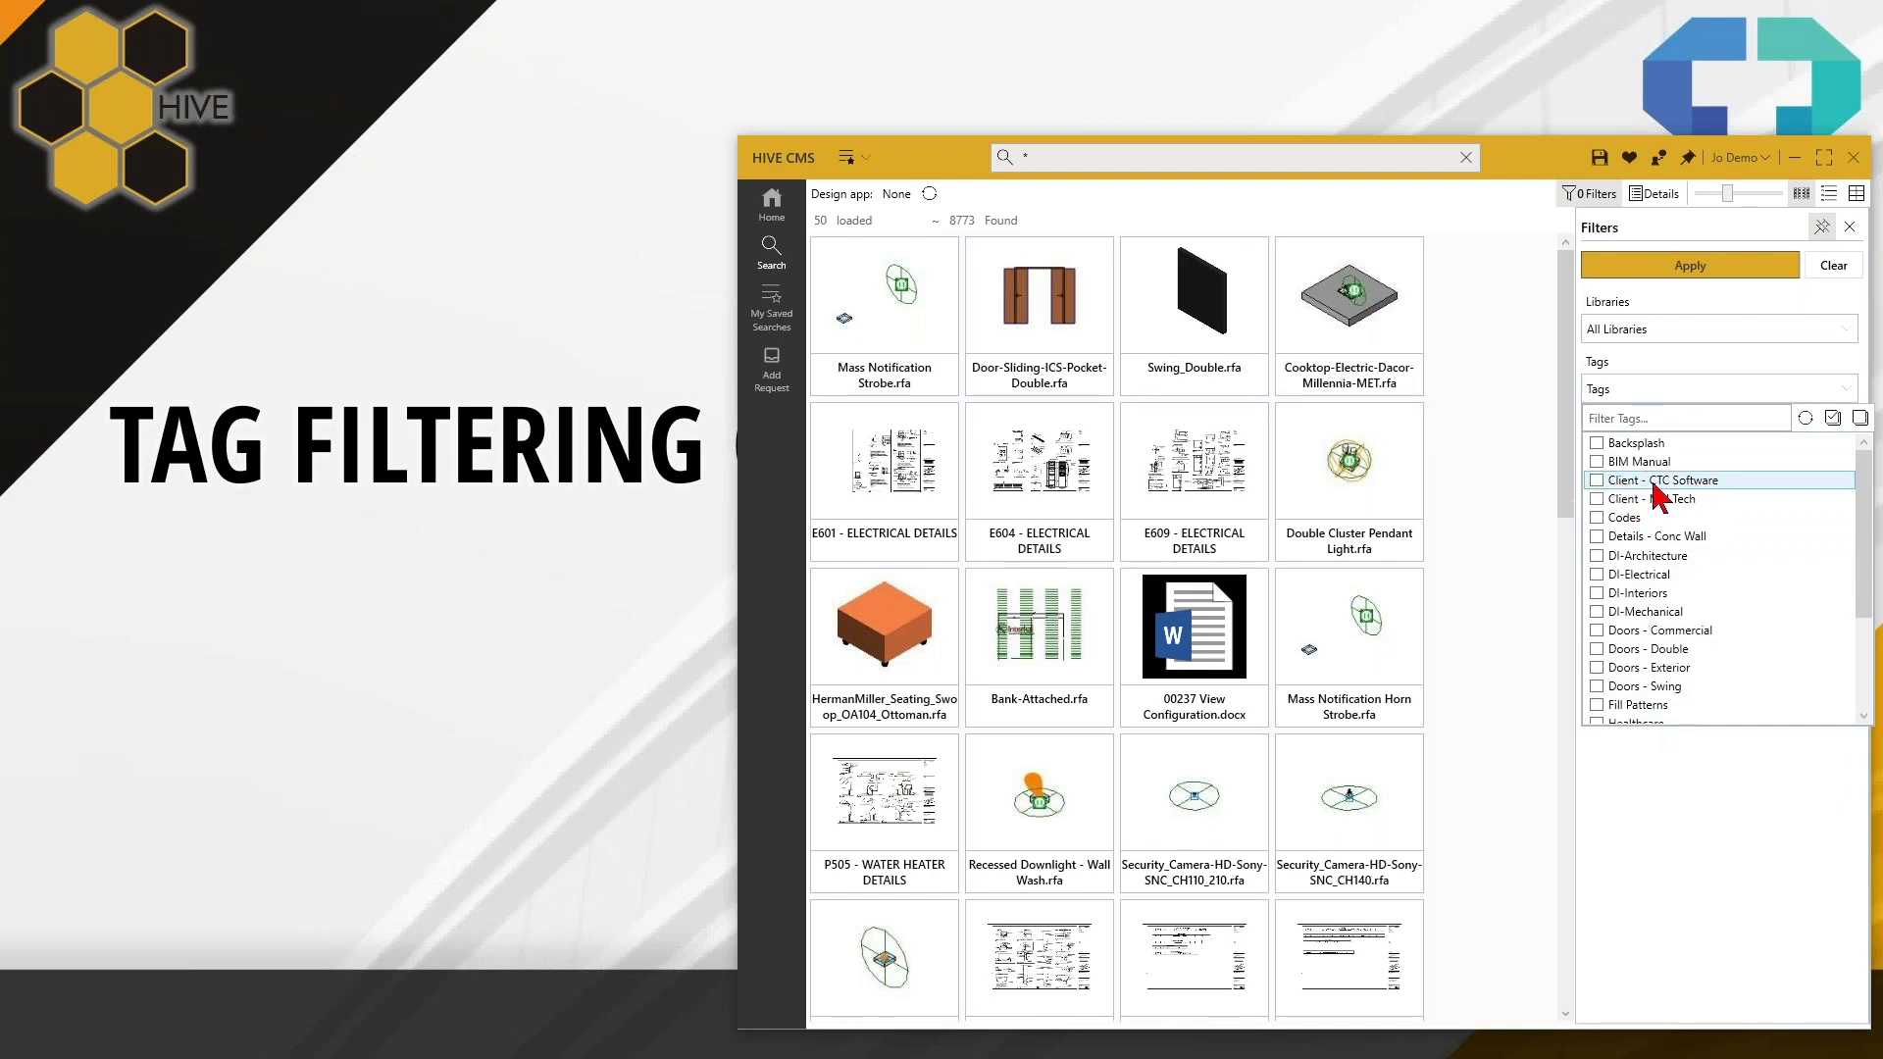
pyautogui.click(1597, 499)
pyautogui.click(1683, 271)
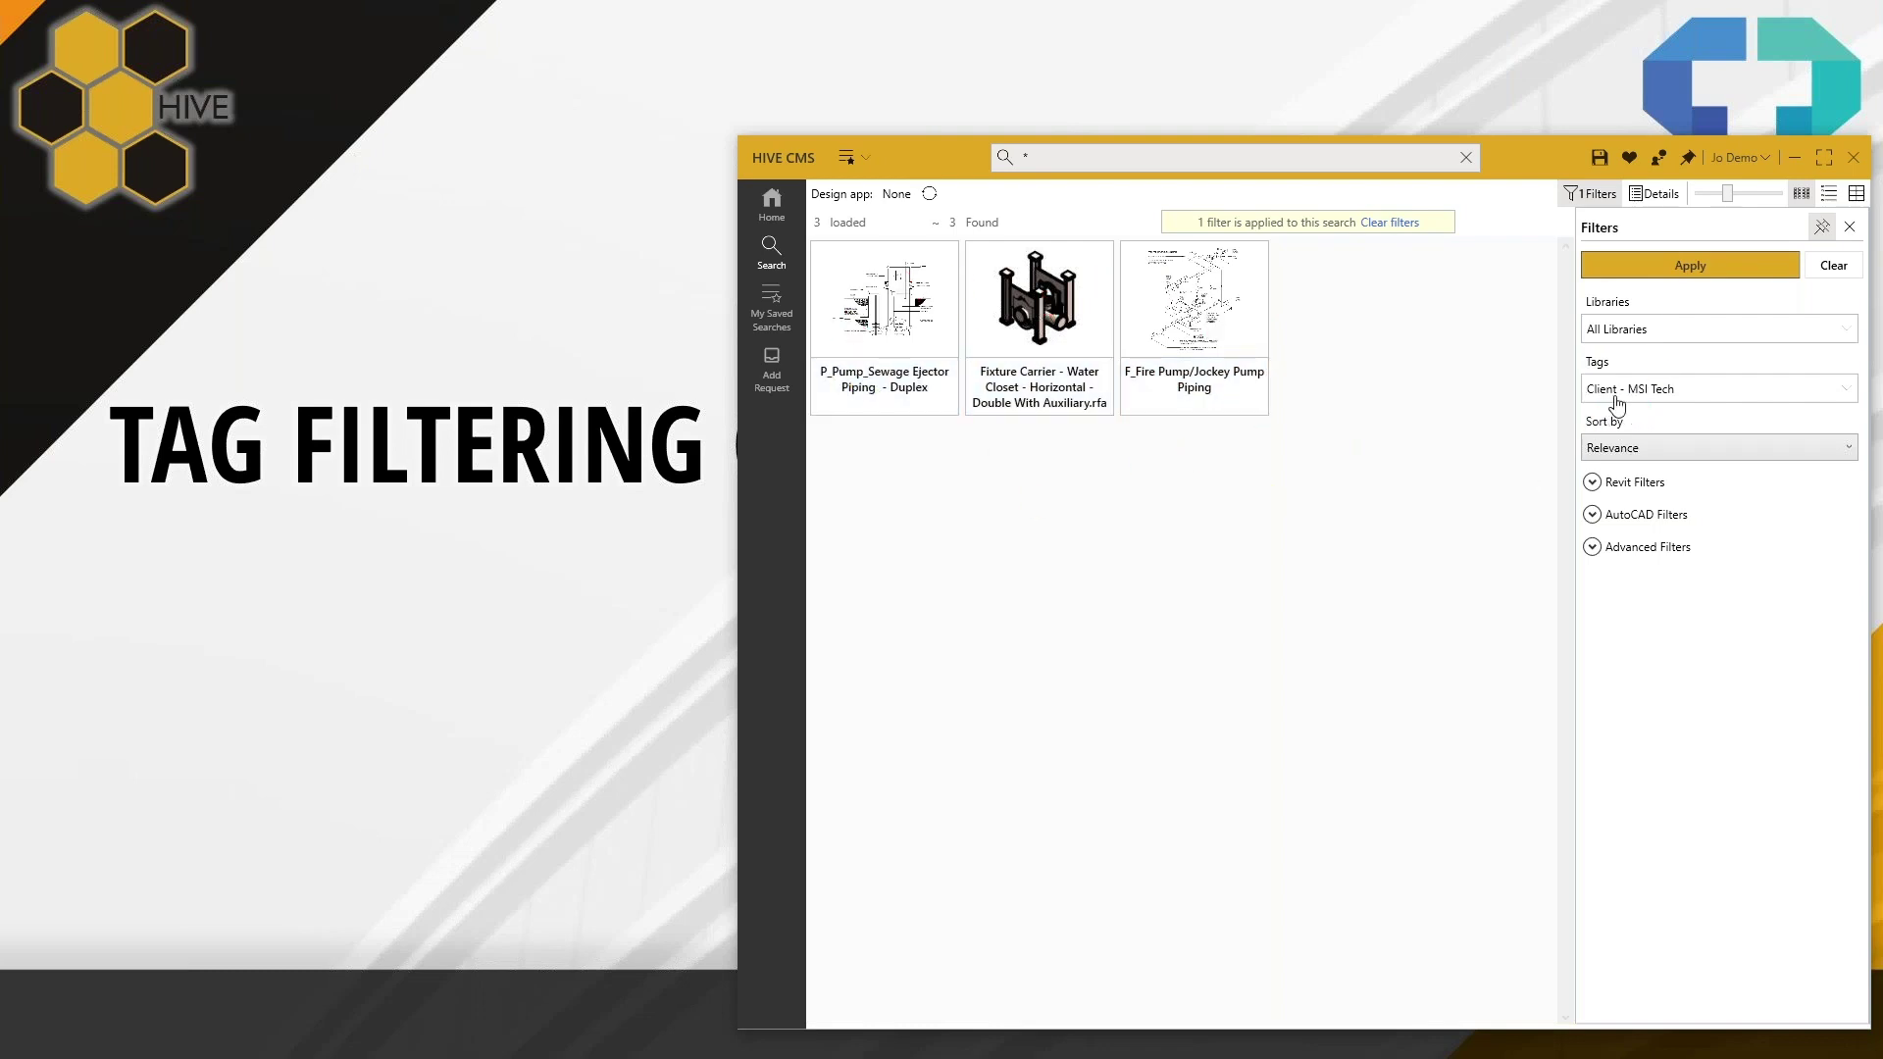
# Step: Narrow the list of filter tags to those matching "clie" and empty the tag search again
pyautogui.click(1655, 402)
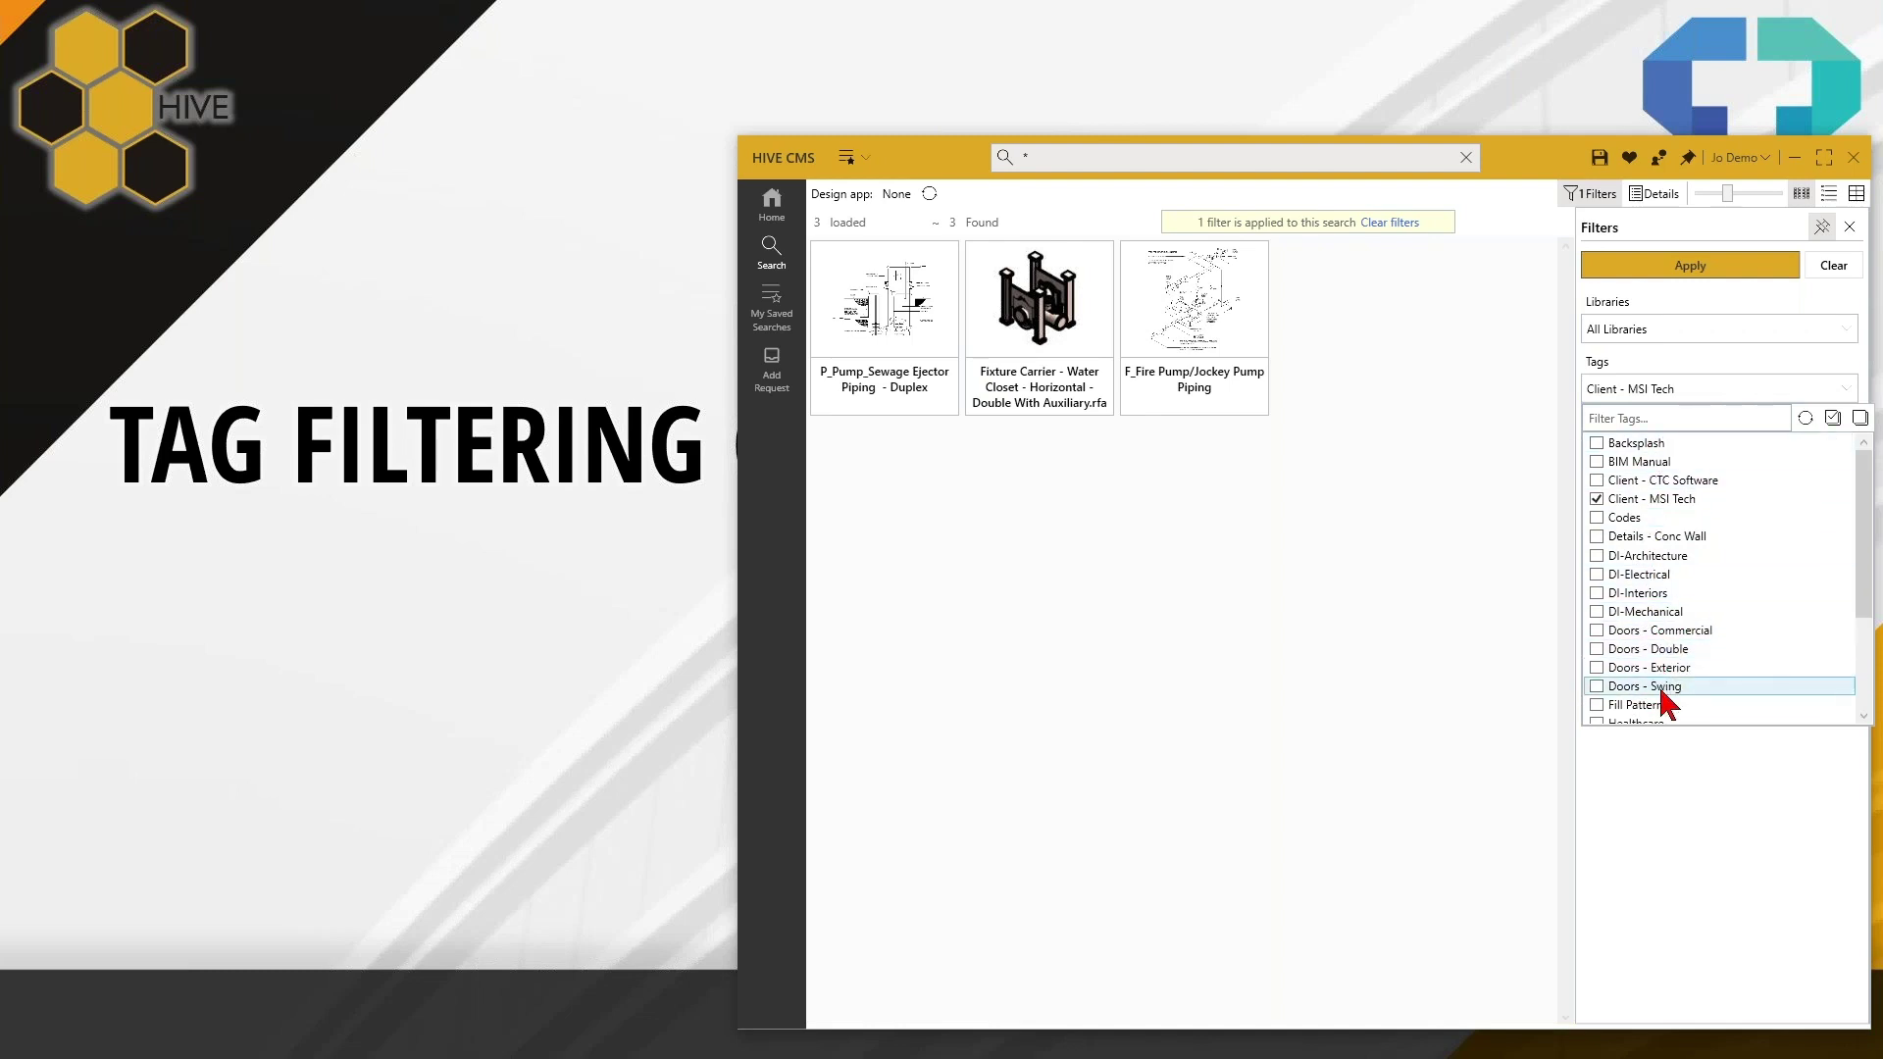
pyautogui.click(1659, 420)
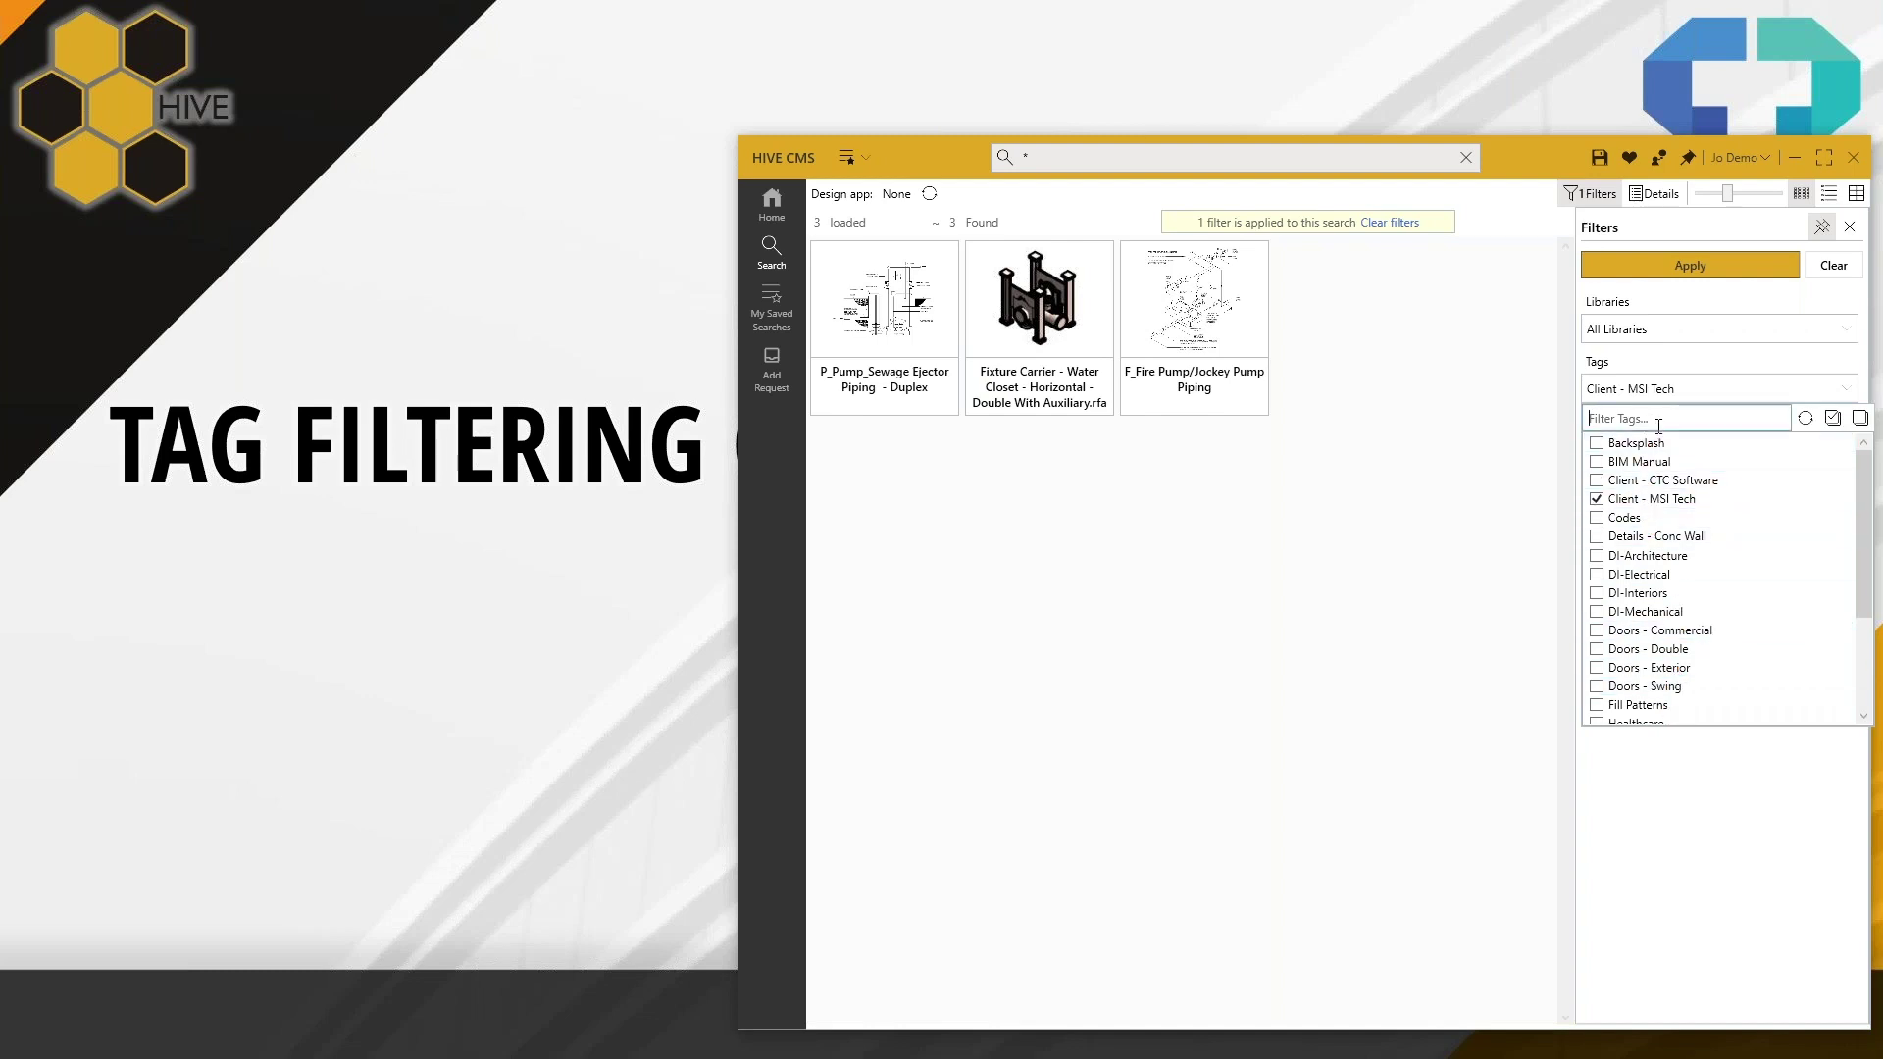
pyautogui.write('cline')
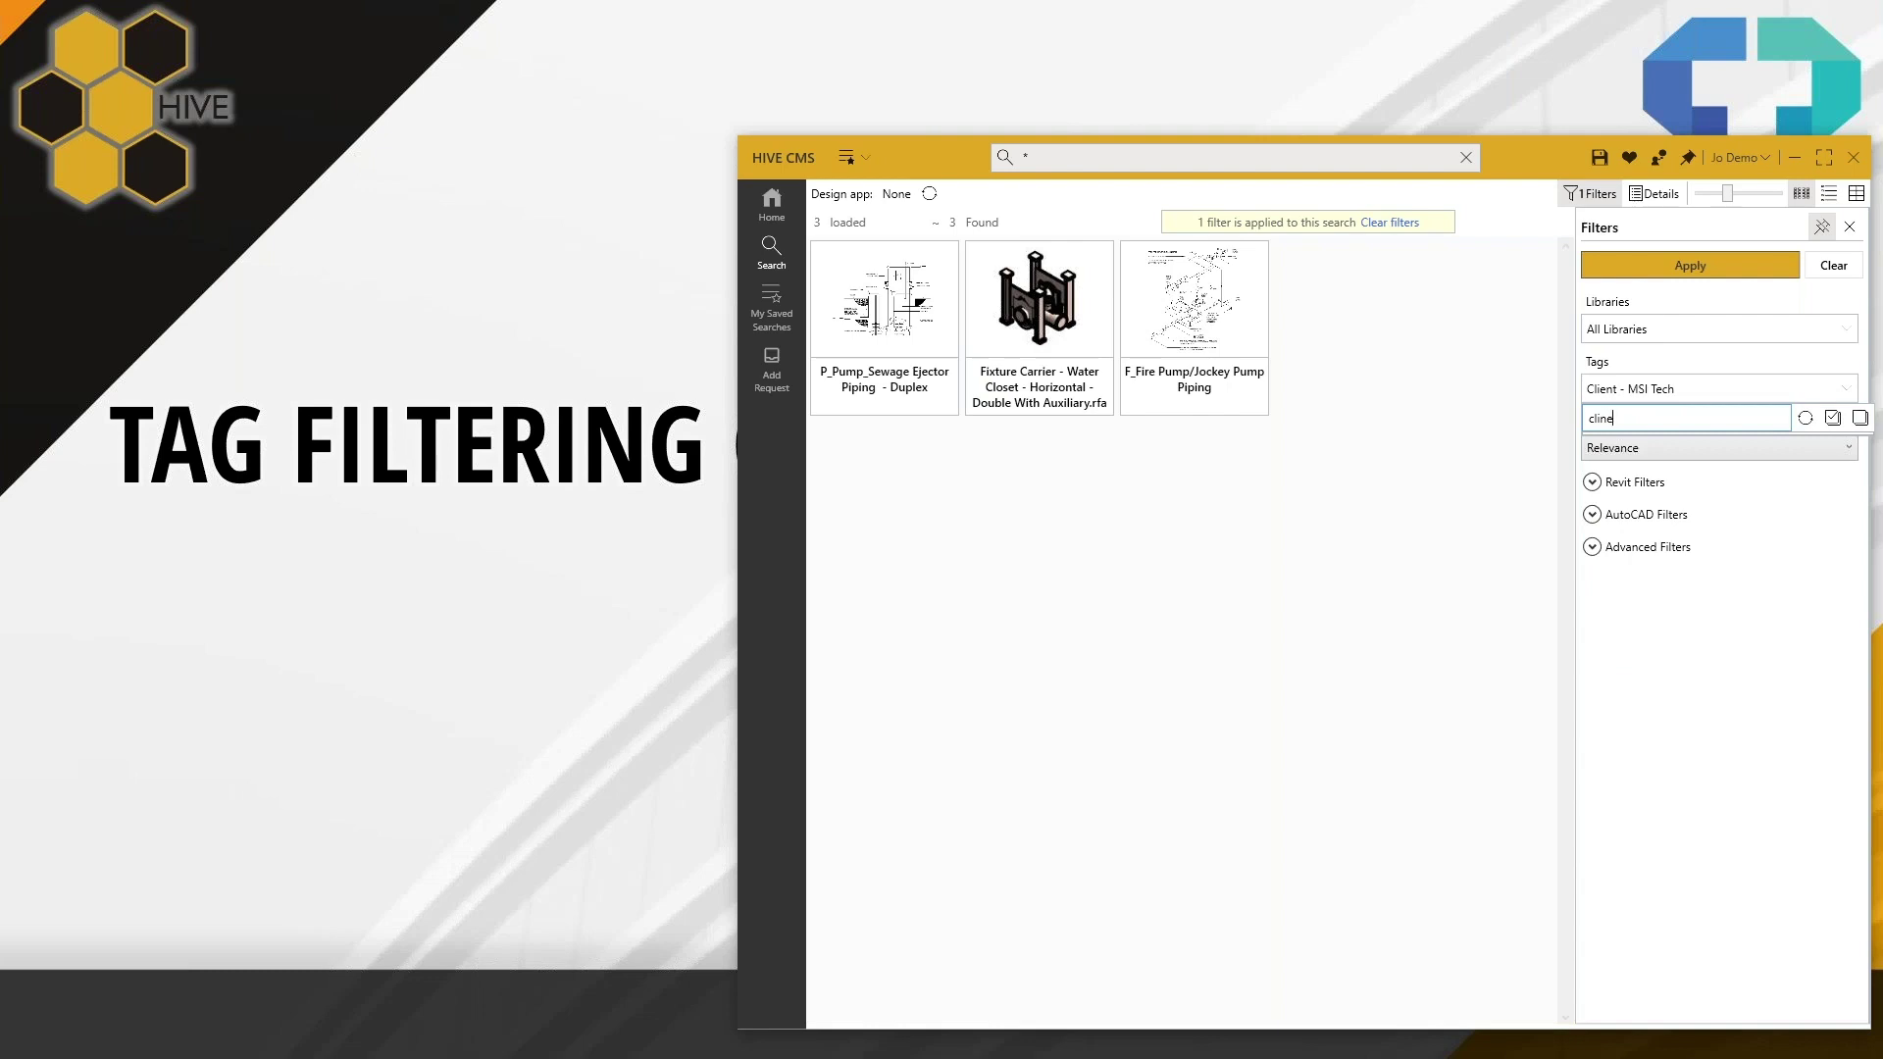
pyautogui.press('BackSpace')
pyautogui.press('BackSpace')
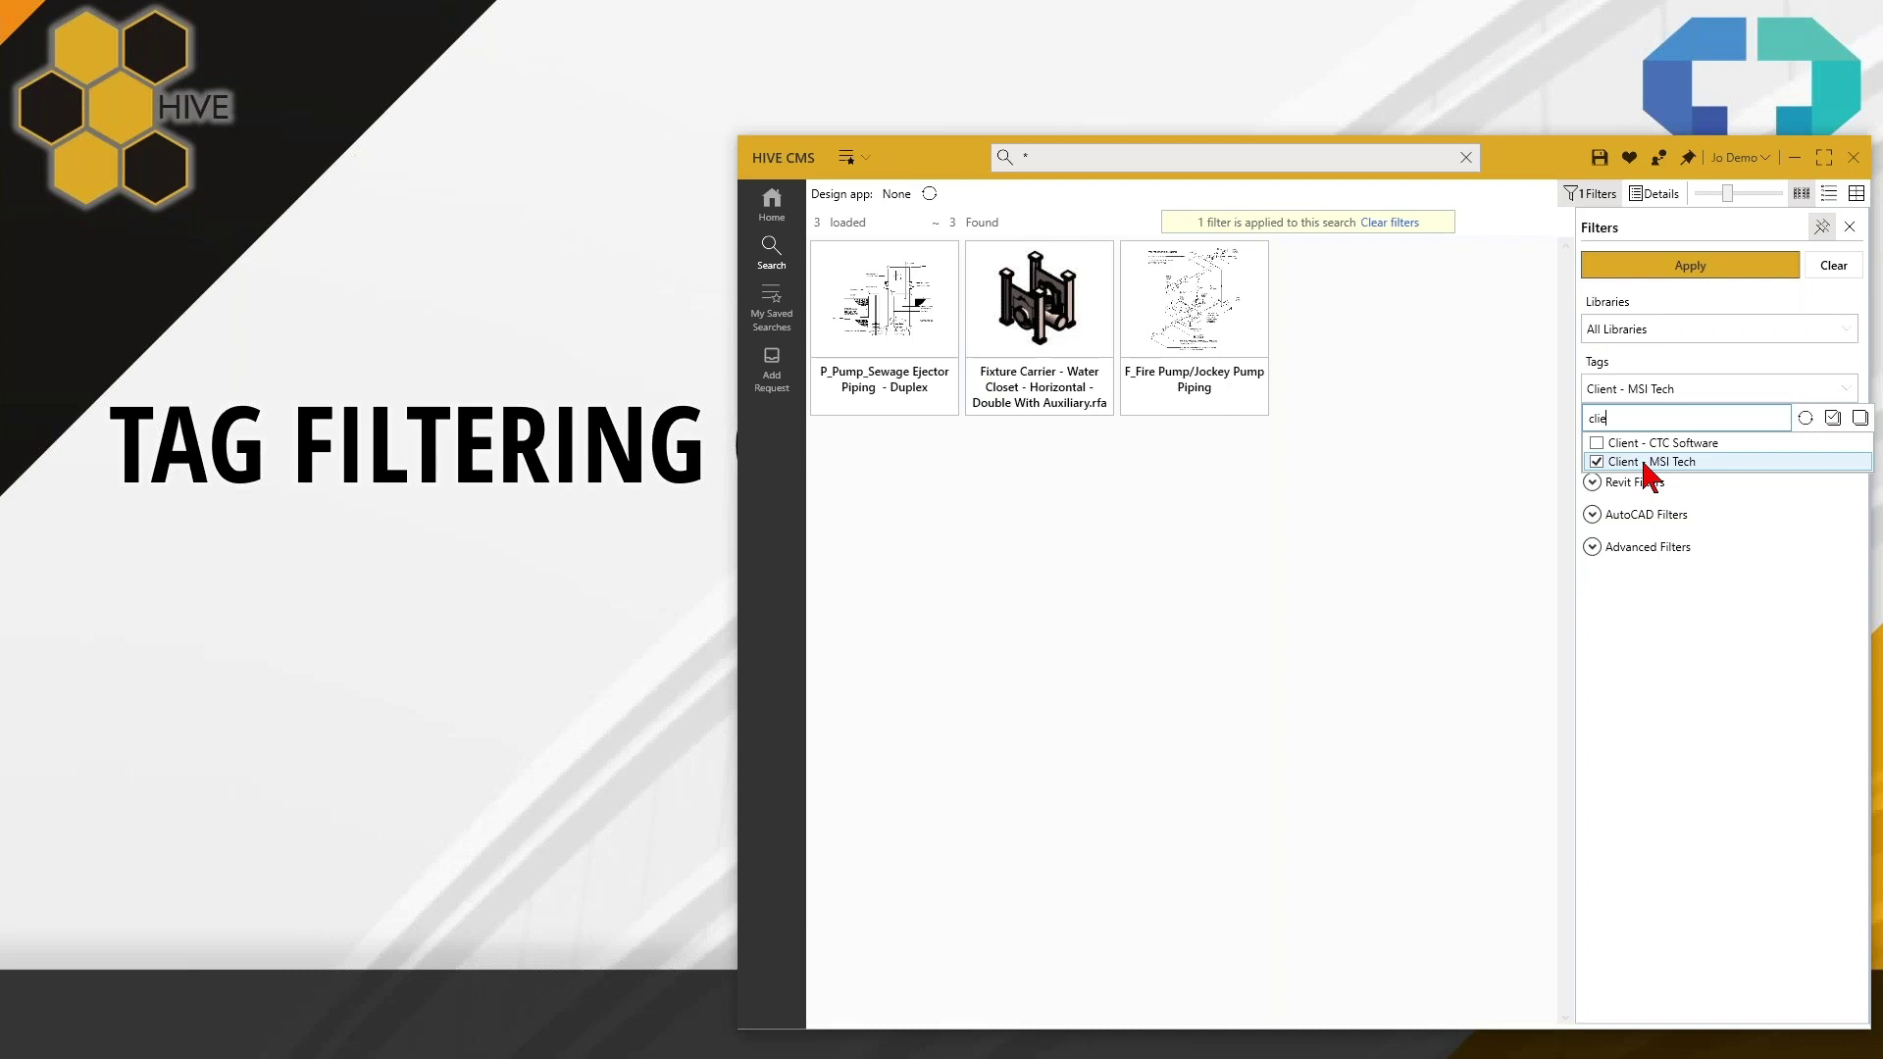
pyautogui.press('BackSpace')
pyautogui.press('BackSpace')
pyautogui.press('BackSpace')
pyautogui.press('BackSpace')
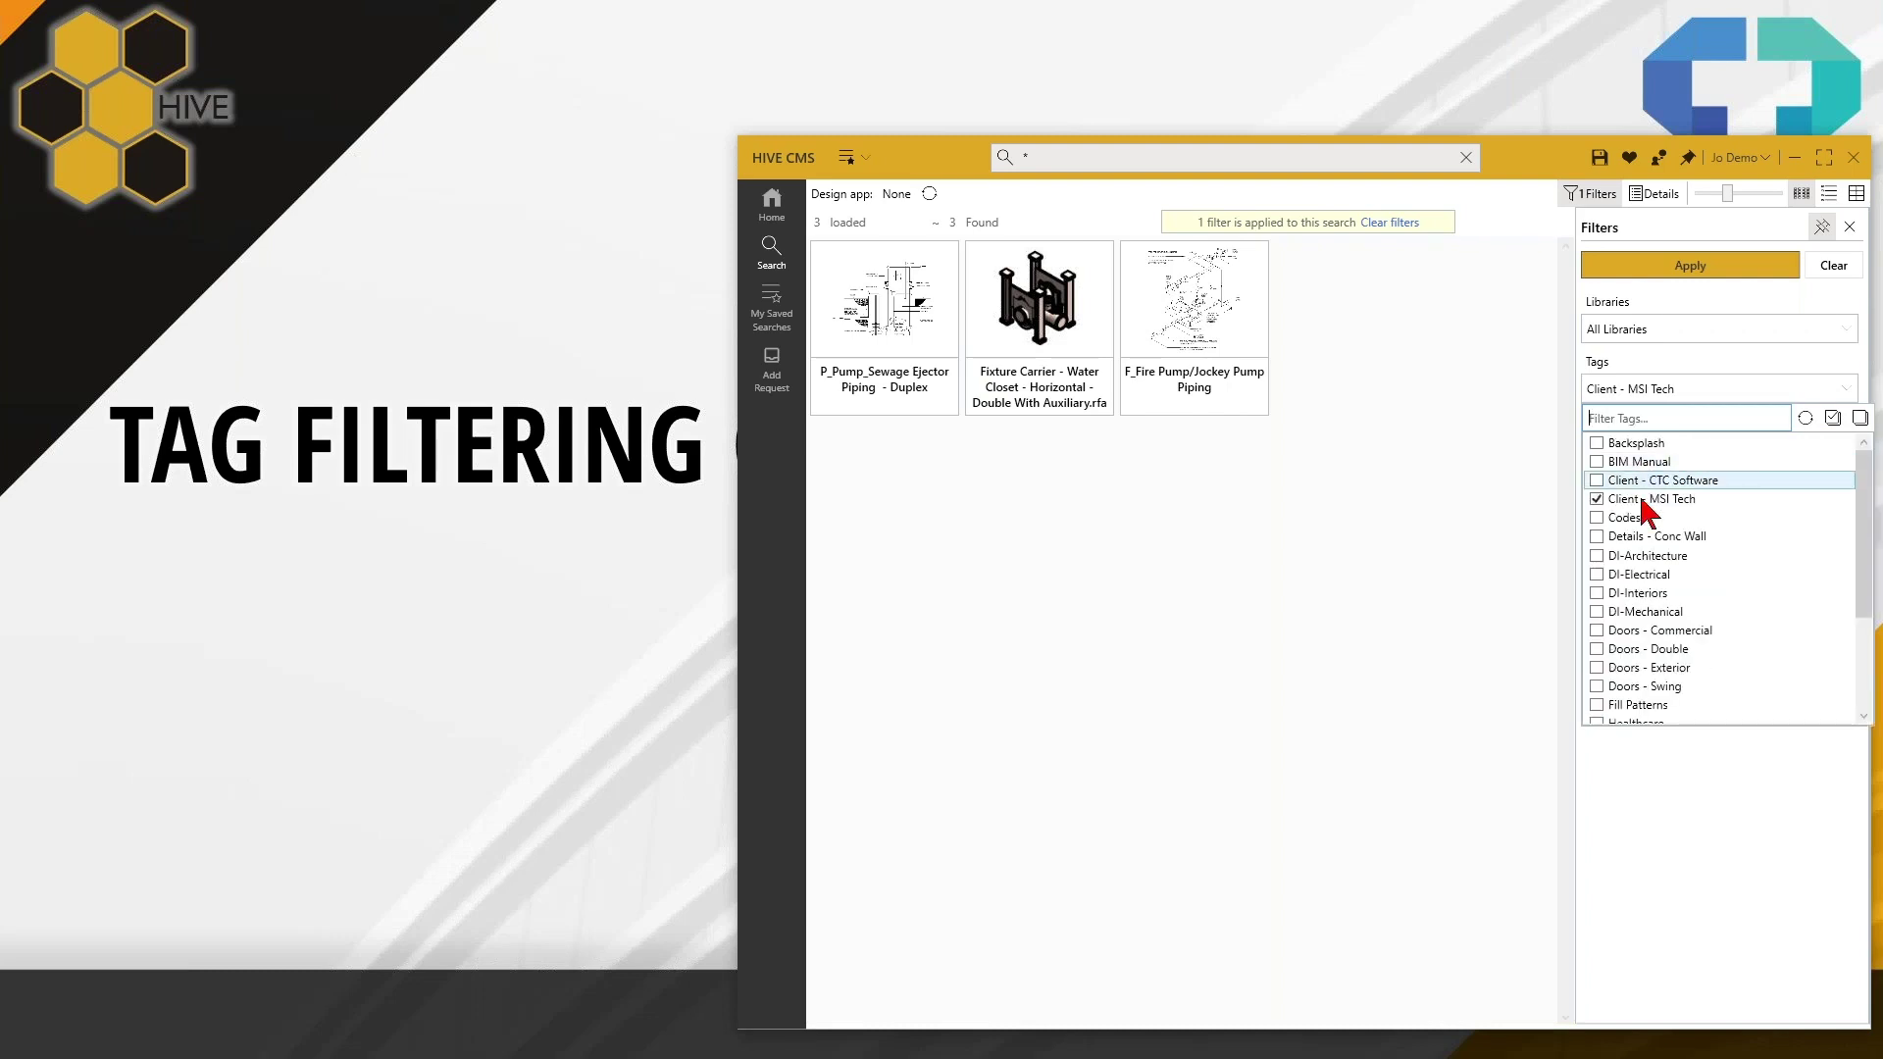
pyautogui.click(1723, 274)
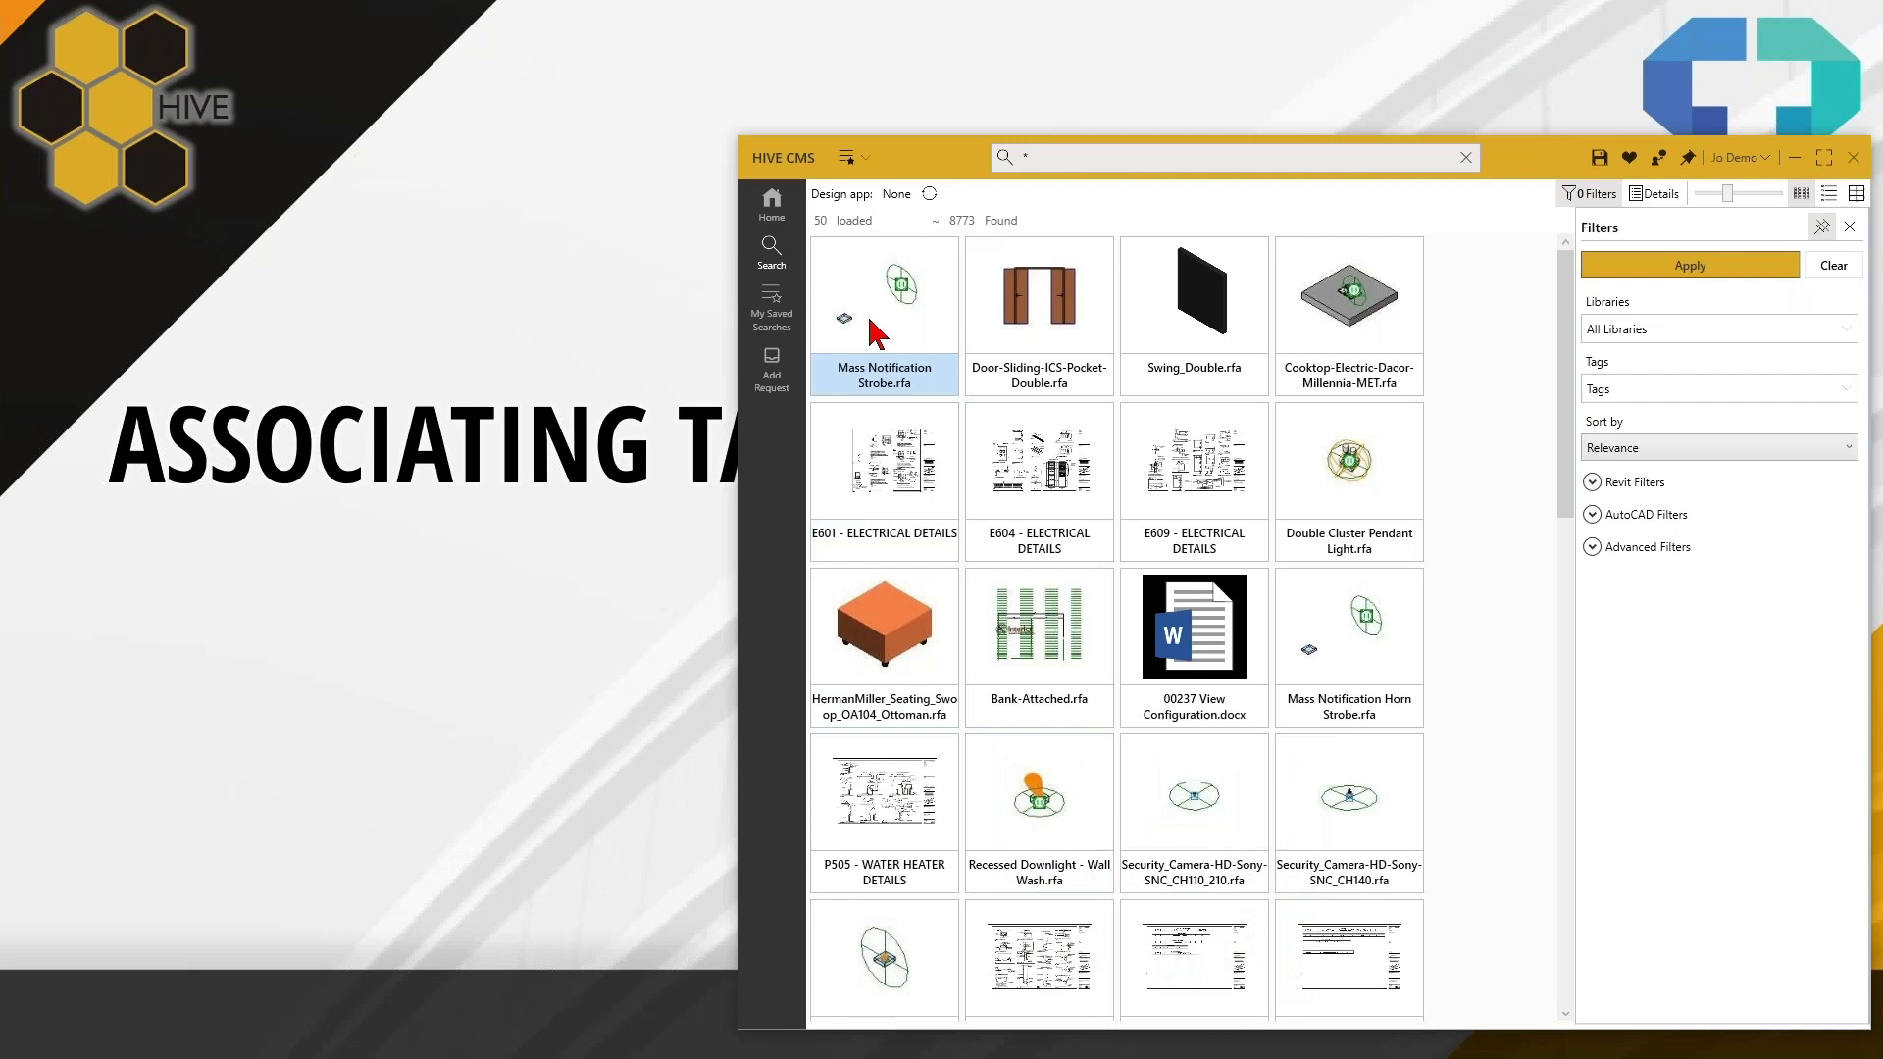
# Step: Search all libraries for "swing single"
pyautogui.moveTo(876, 334)
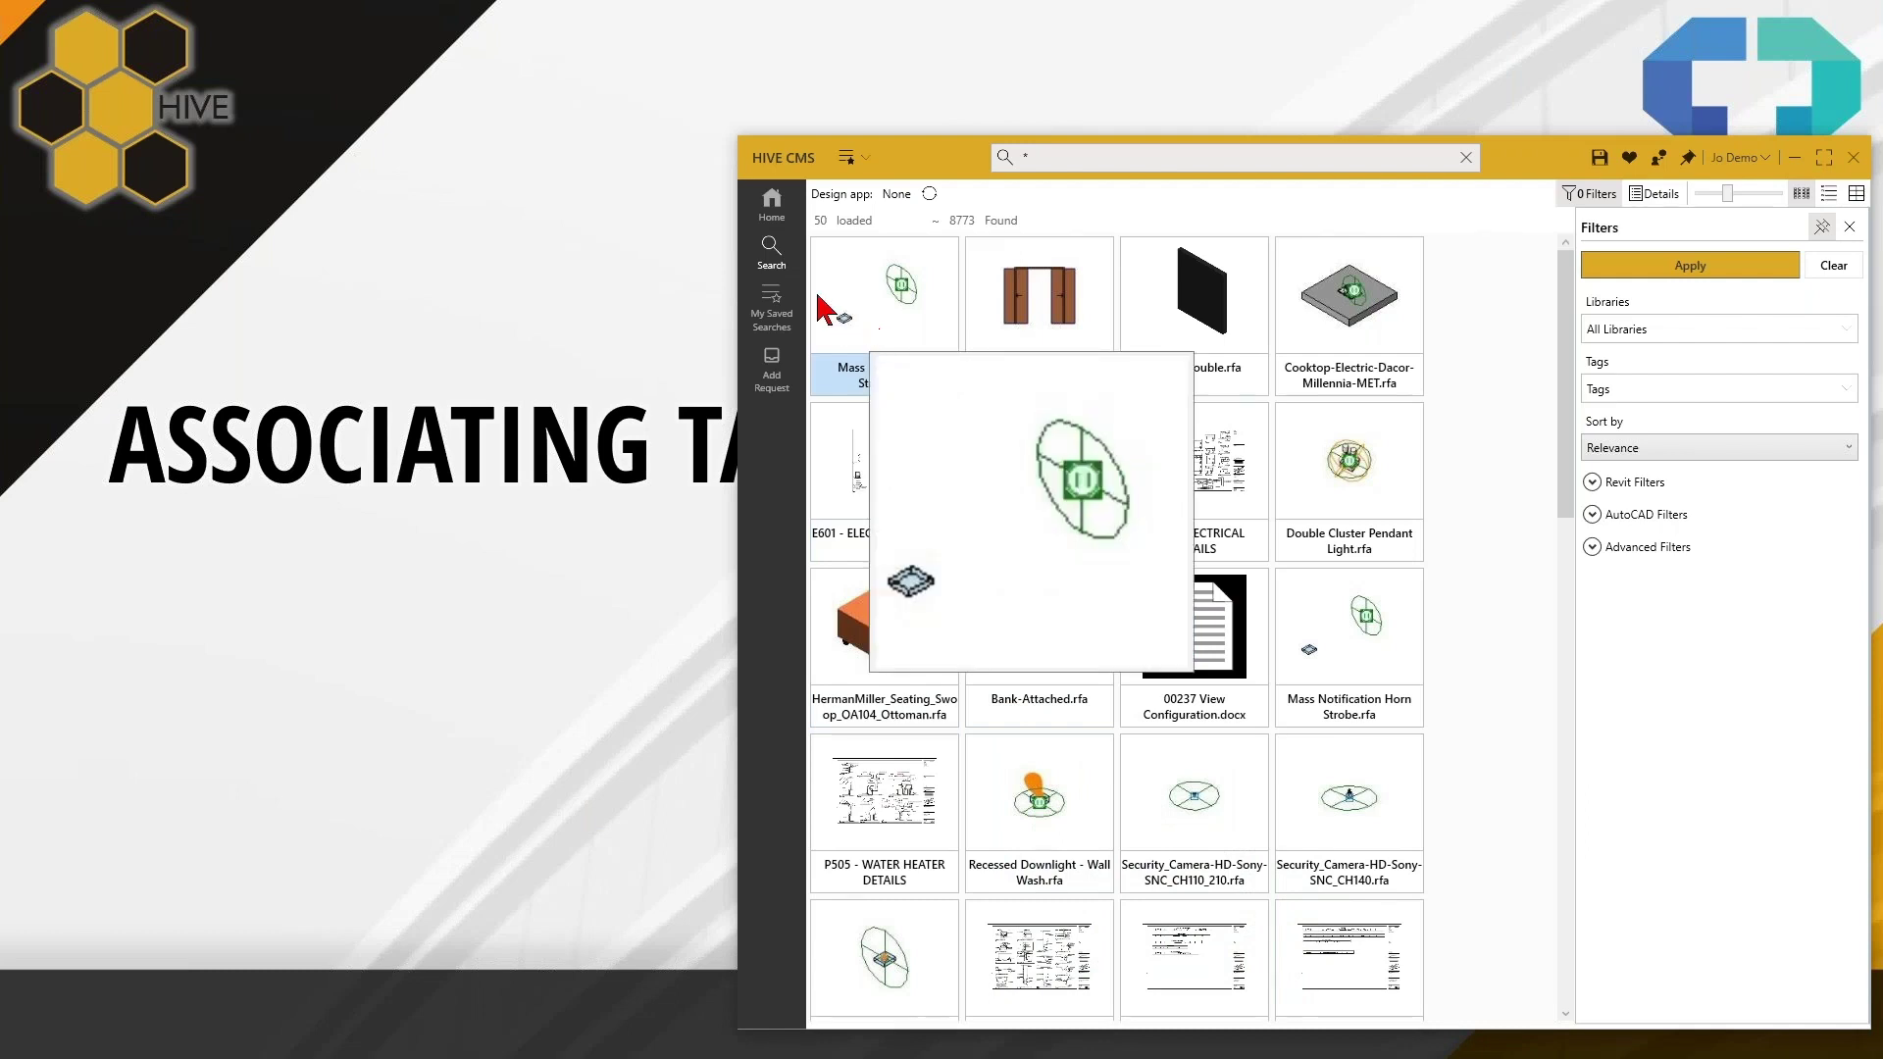
pyautogui.click(1035, 160)
pyautogui.moveTo(1081, 245)
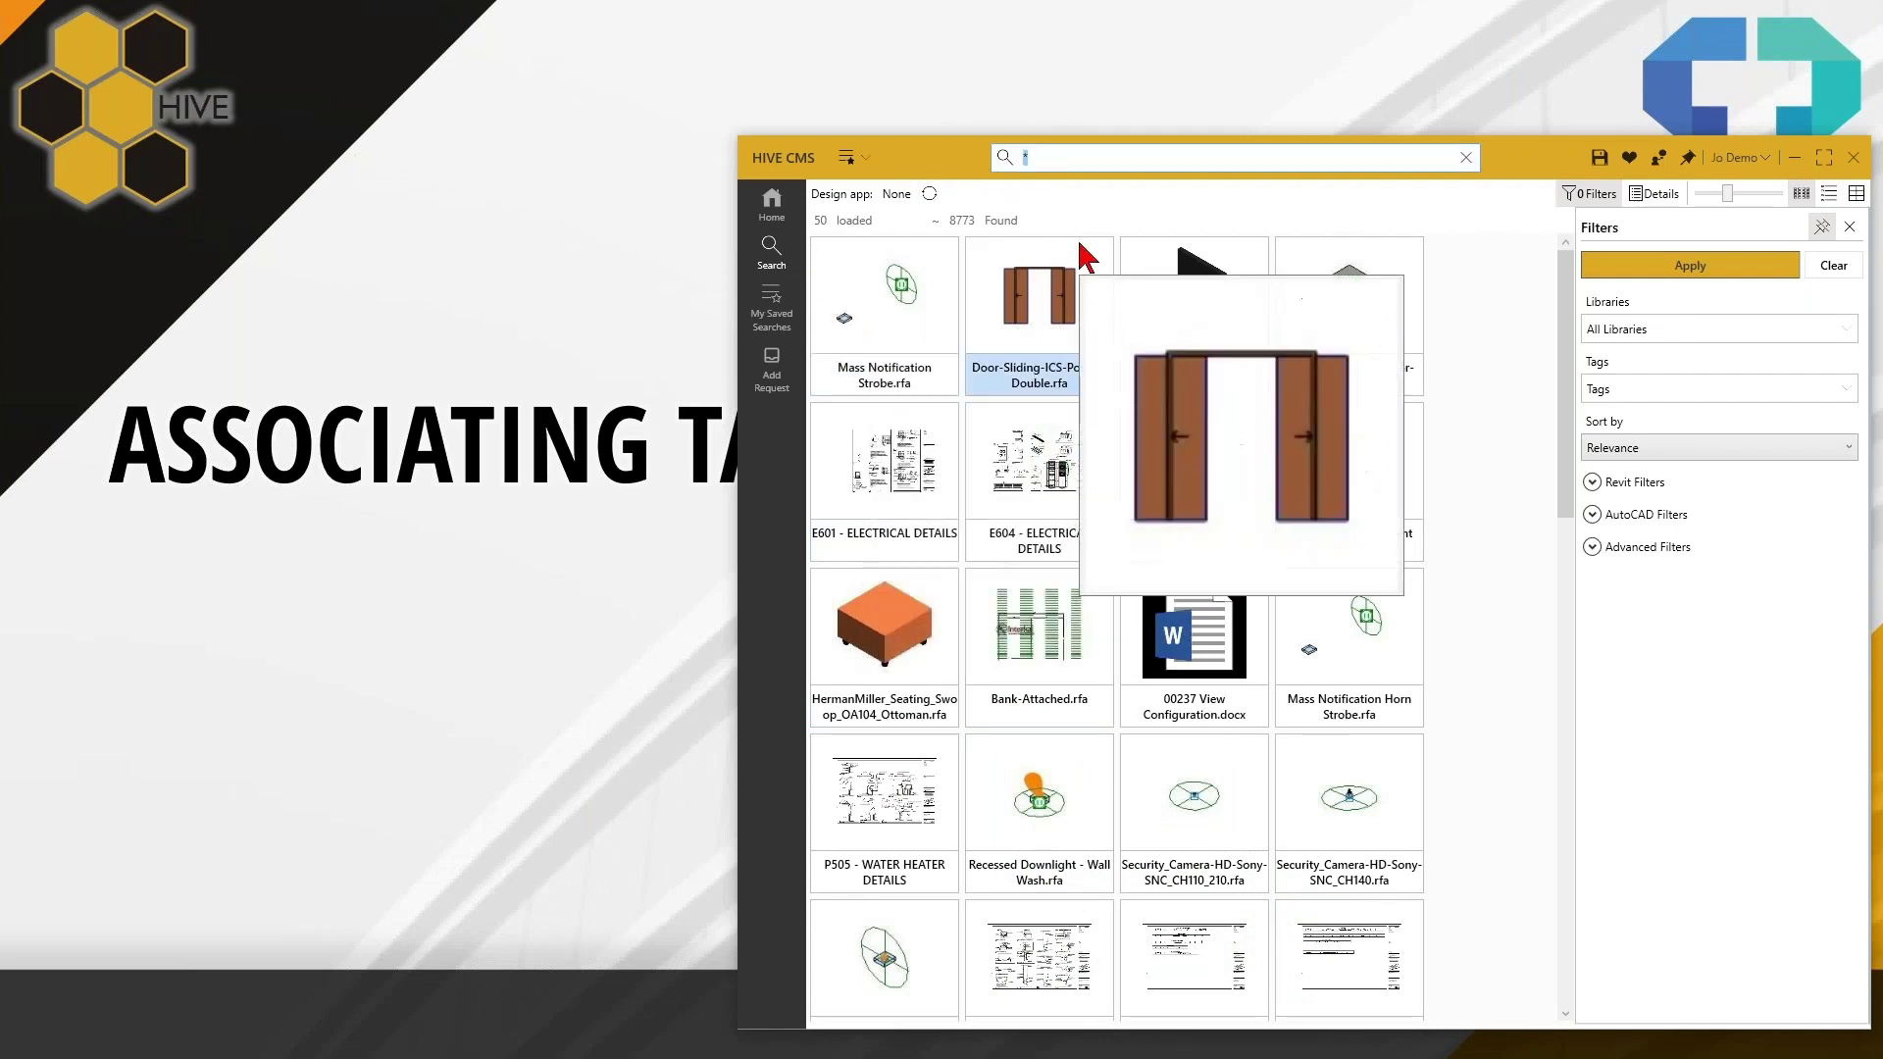
pyautogui.write('swing single')
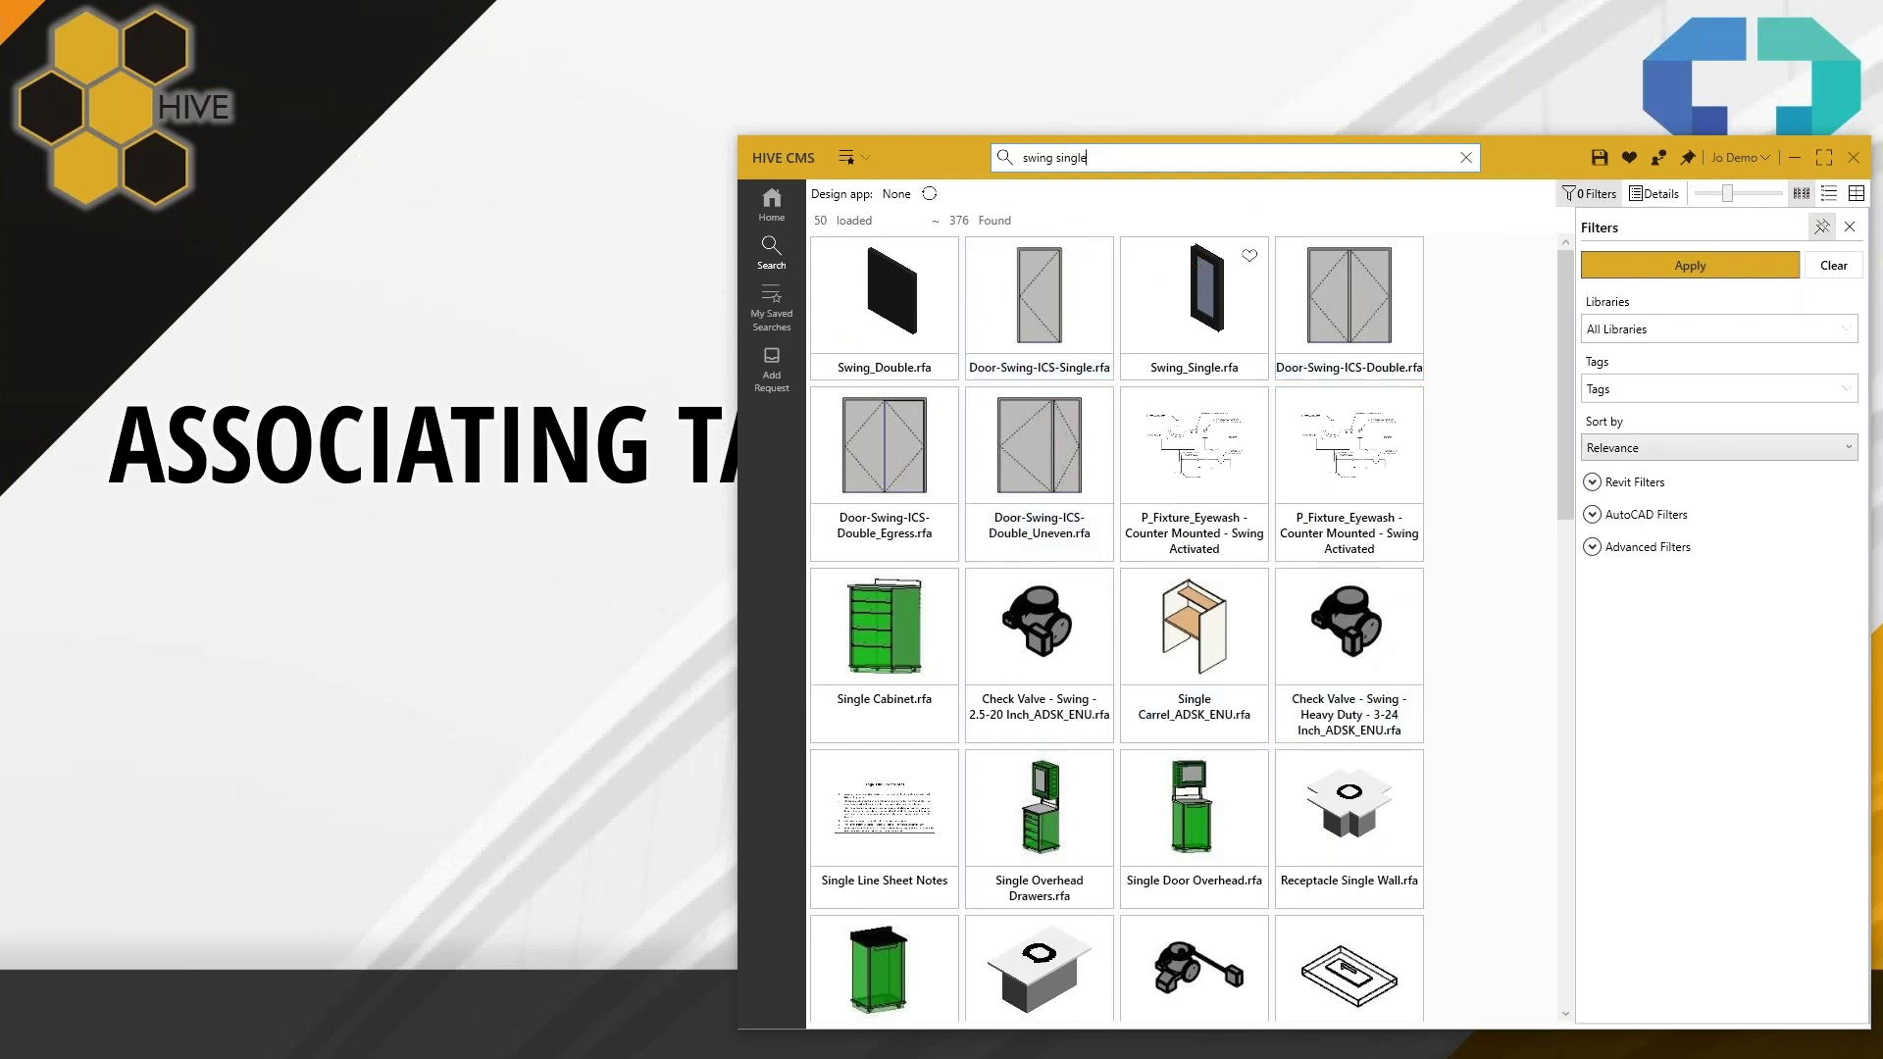
# Step: Assign the Client - MSI Tech tag to both Swing_Double.rfa and Swing_Single.rfa
pyautogui.click(914, 369)
pyautogui.keyDown('ctrl'); pyautogui.click(1183, 370); pyautogui.keyUp('ctrl')
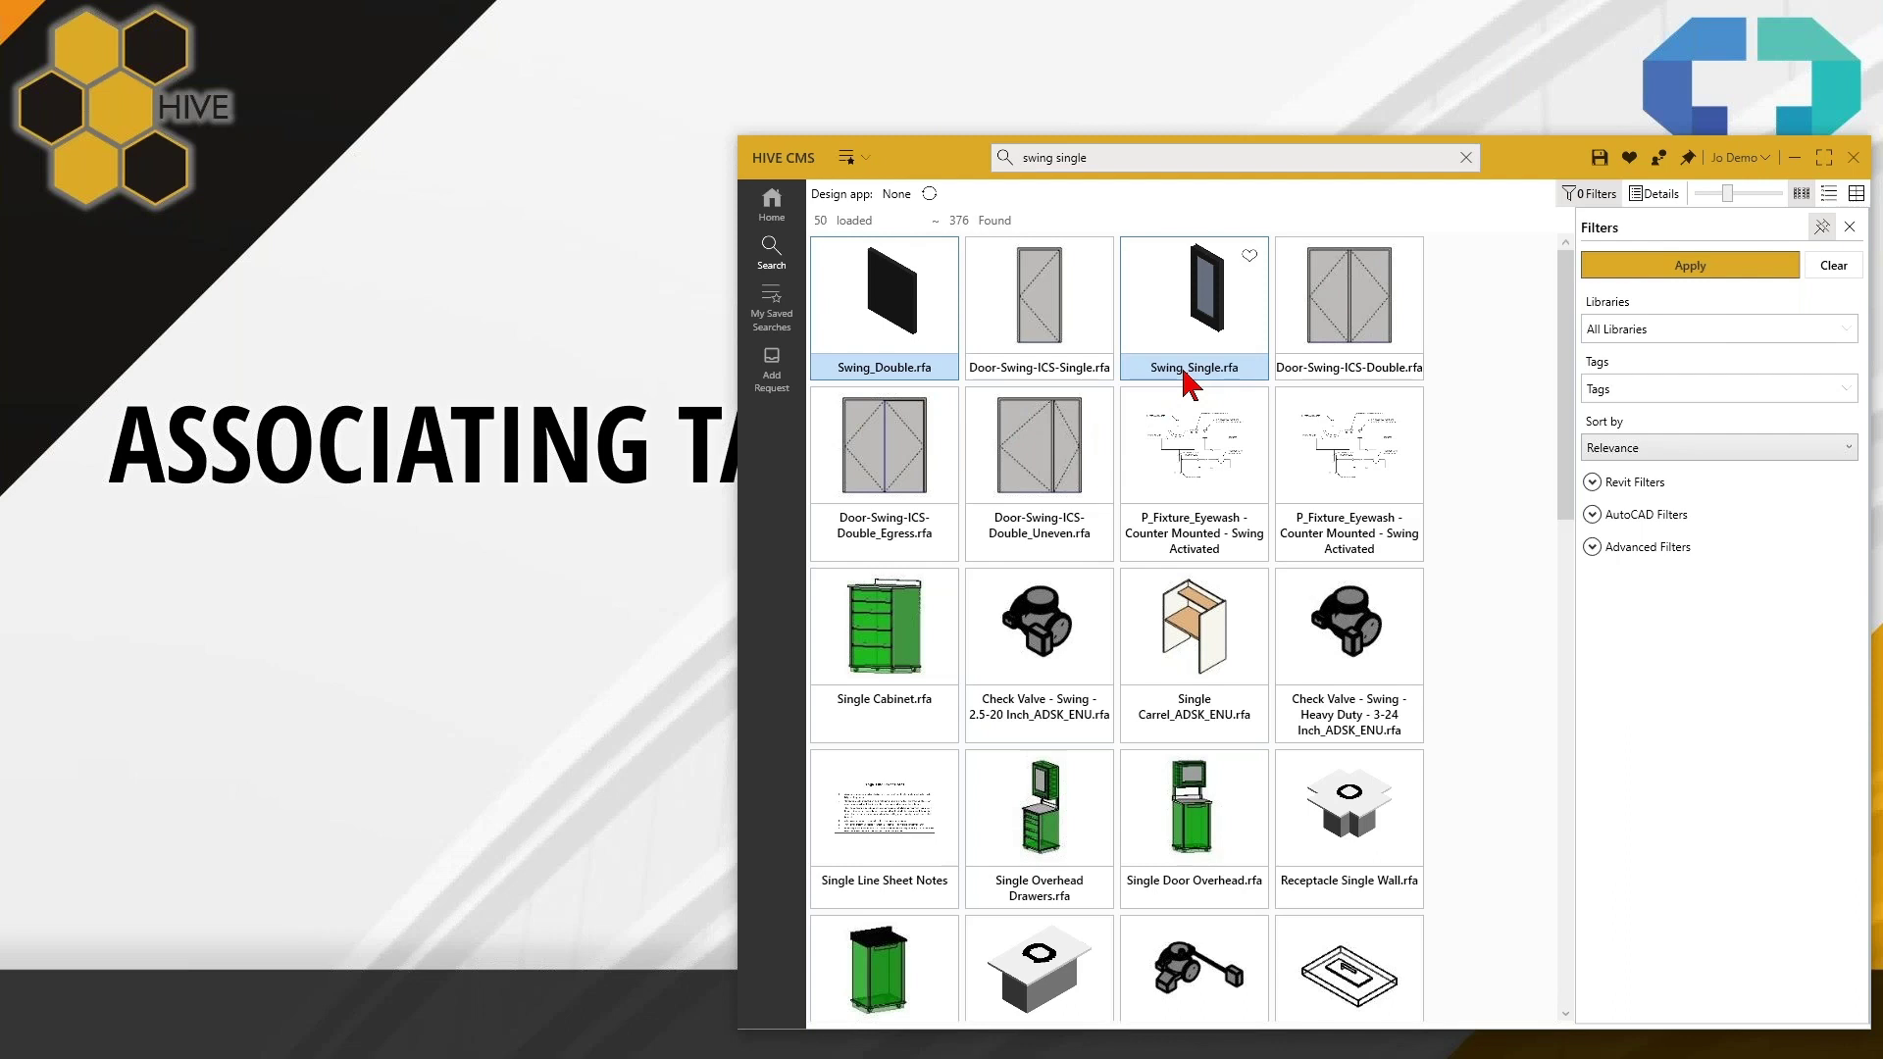
pyautogui.rightClick(1188, 371)
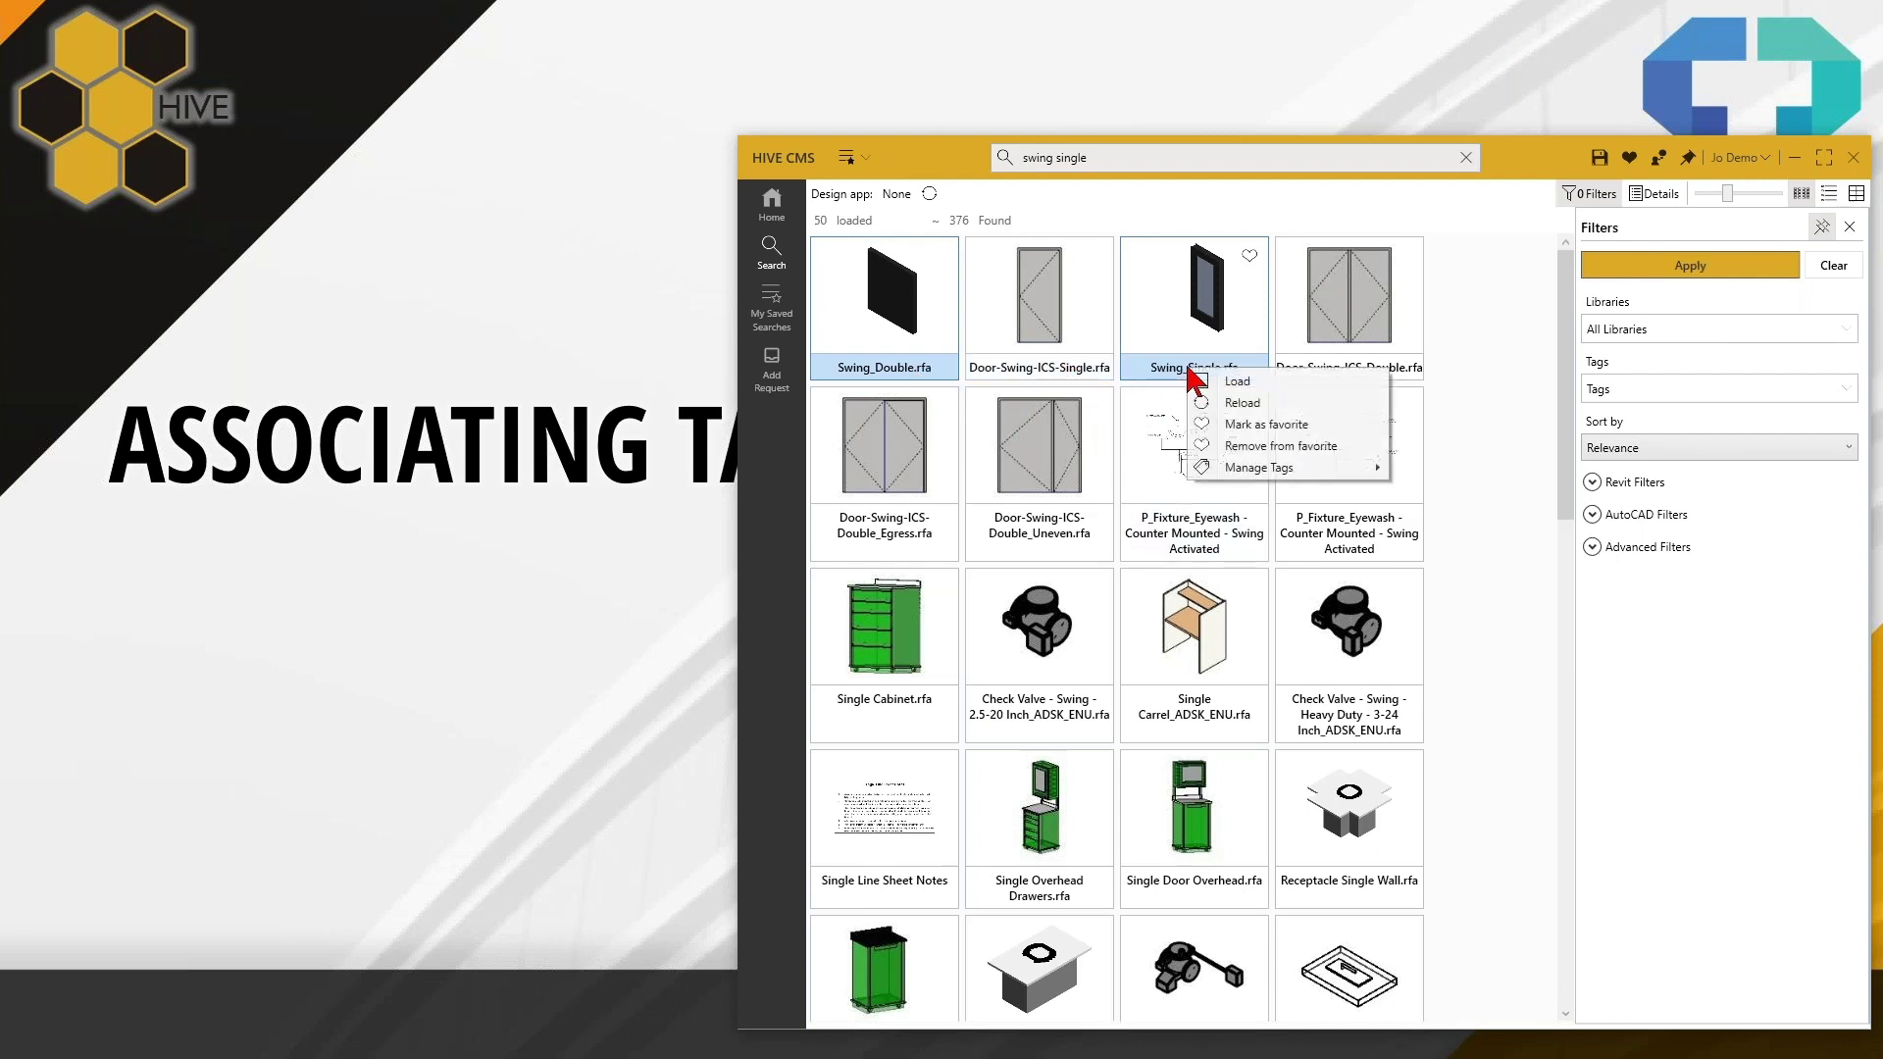
pyautogui.moveTo(1258, 472)
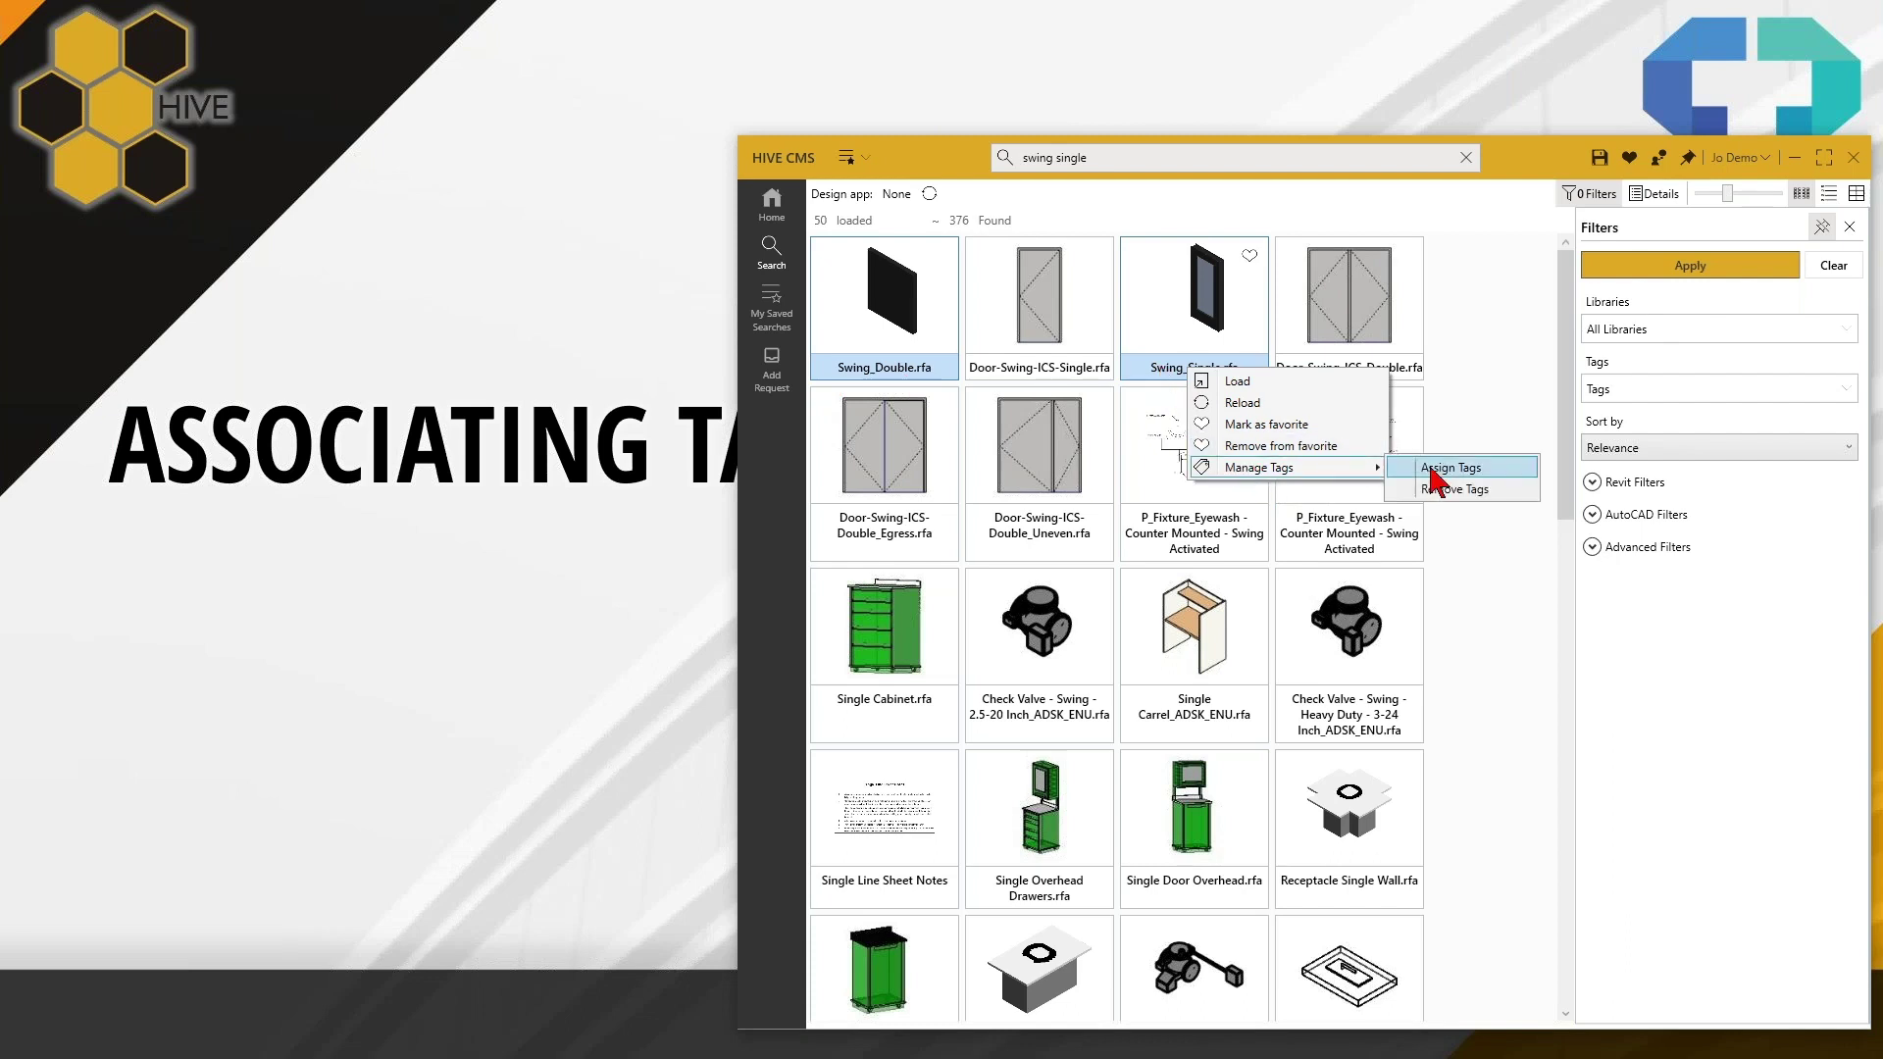
pyautogui.click(1491, 476)
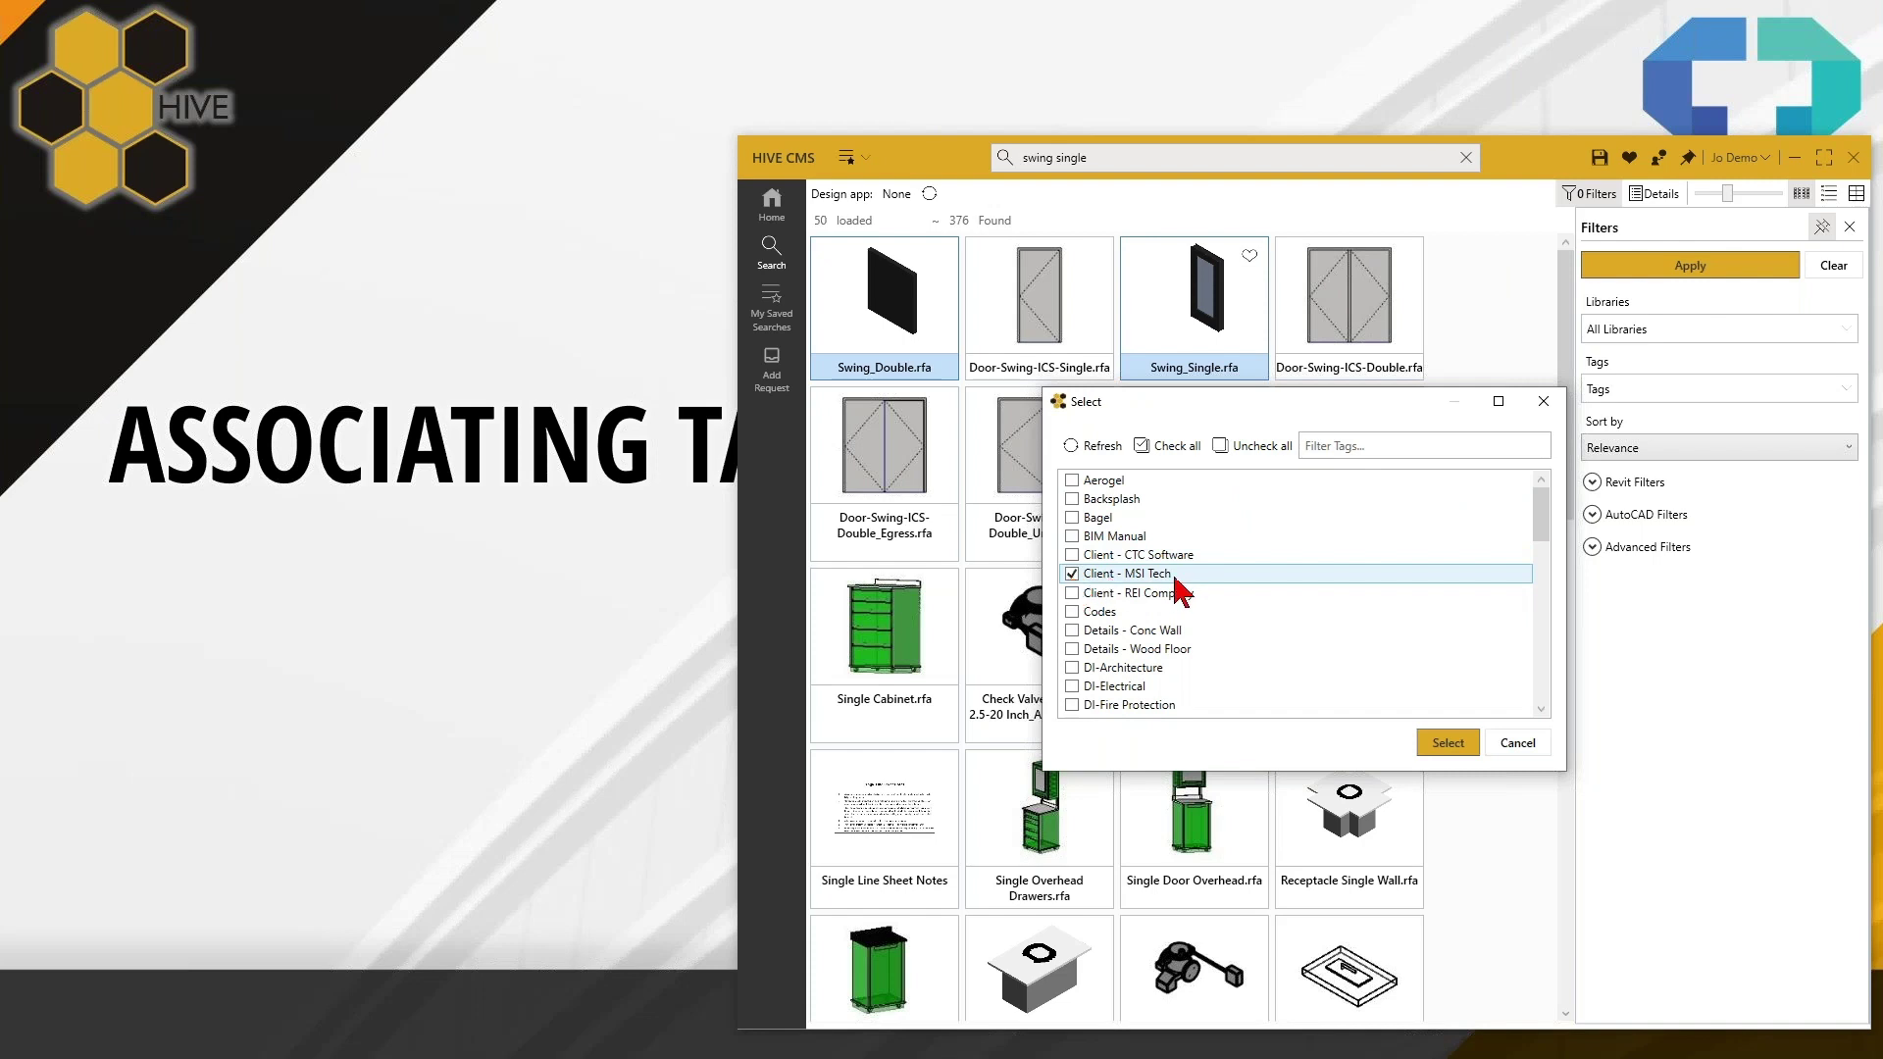
pyautogui.click(1448, 743)
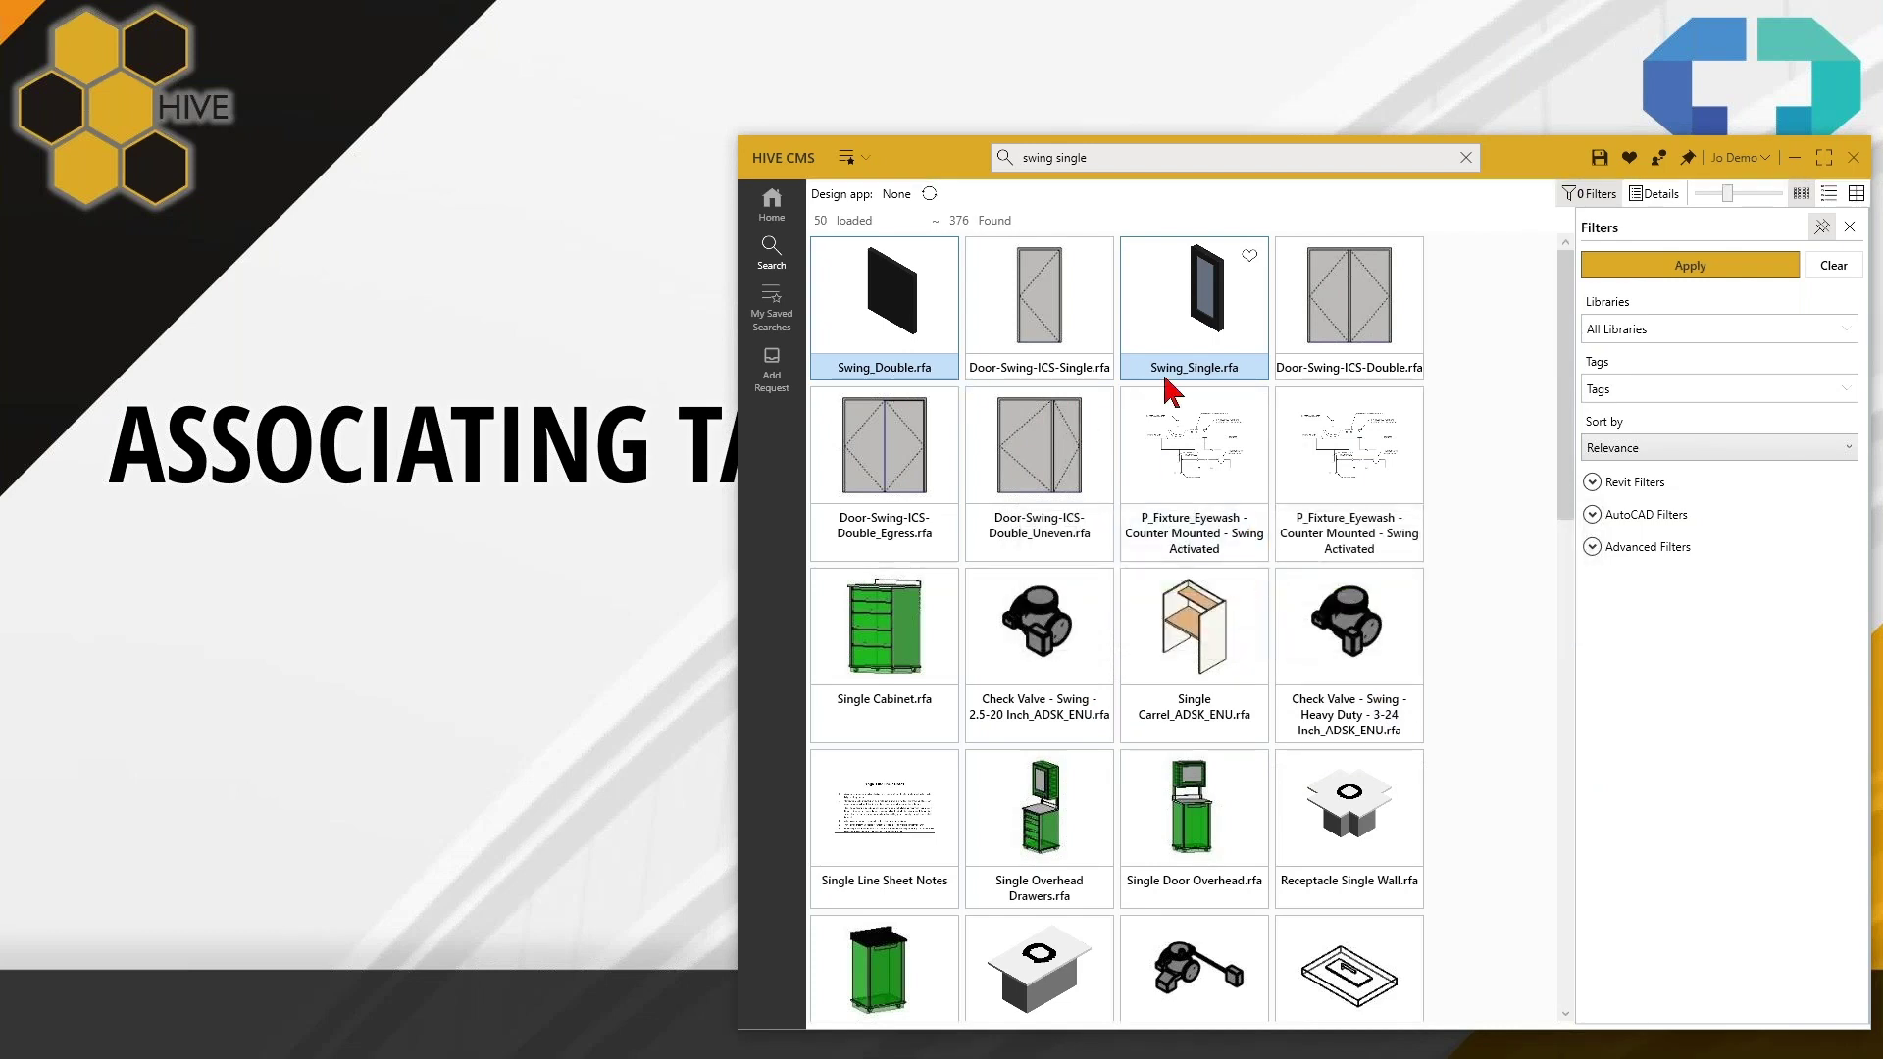
# Step: Clear the search text and filter all content by the Client - MSI Tech tag
pyautogui.click(1465, 158)
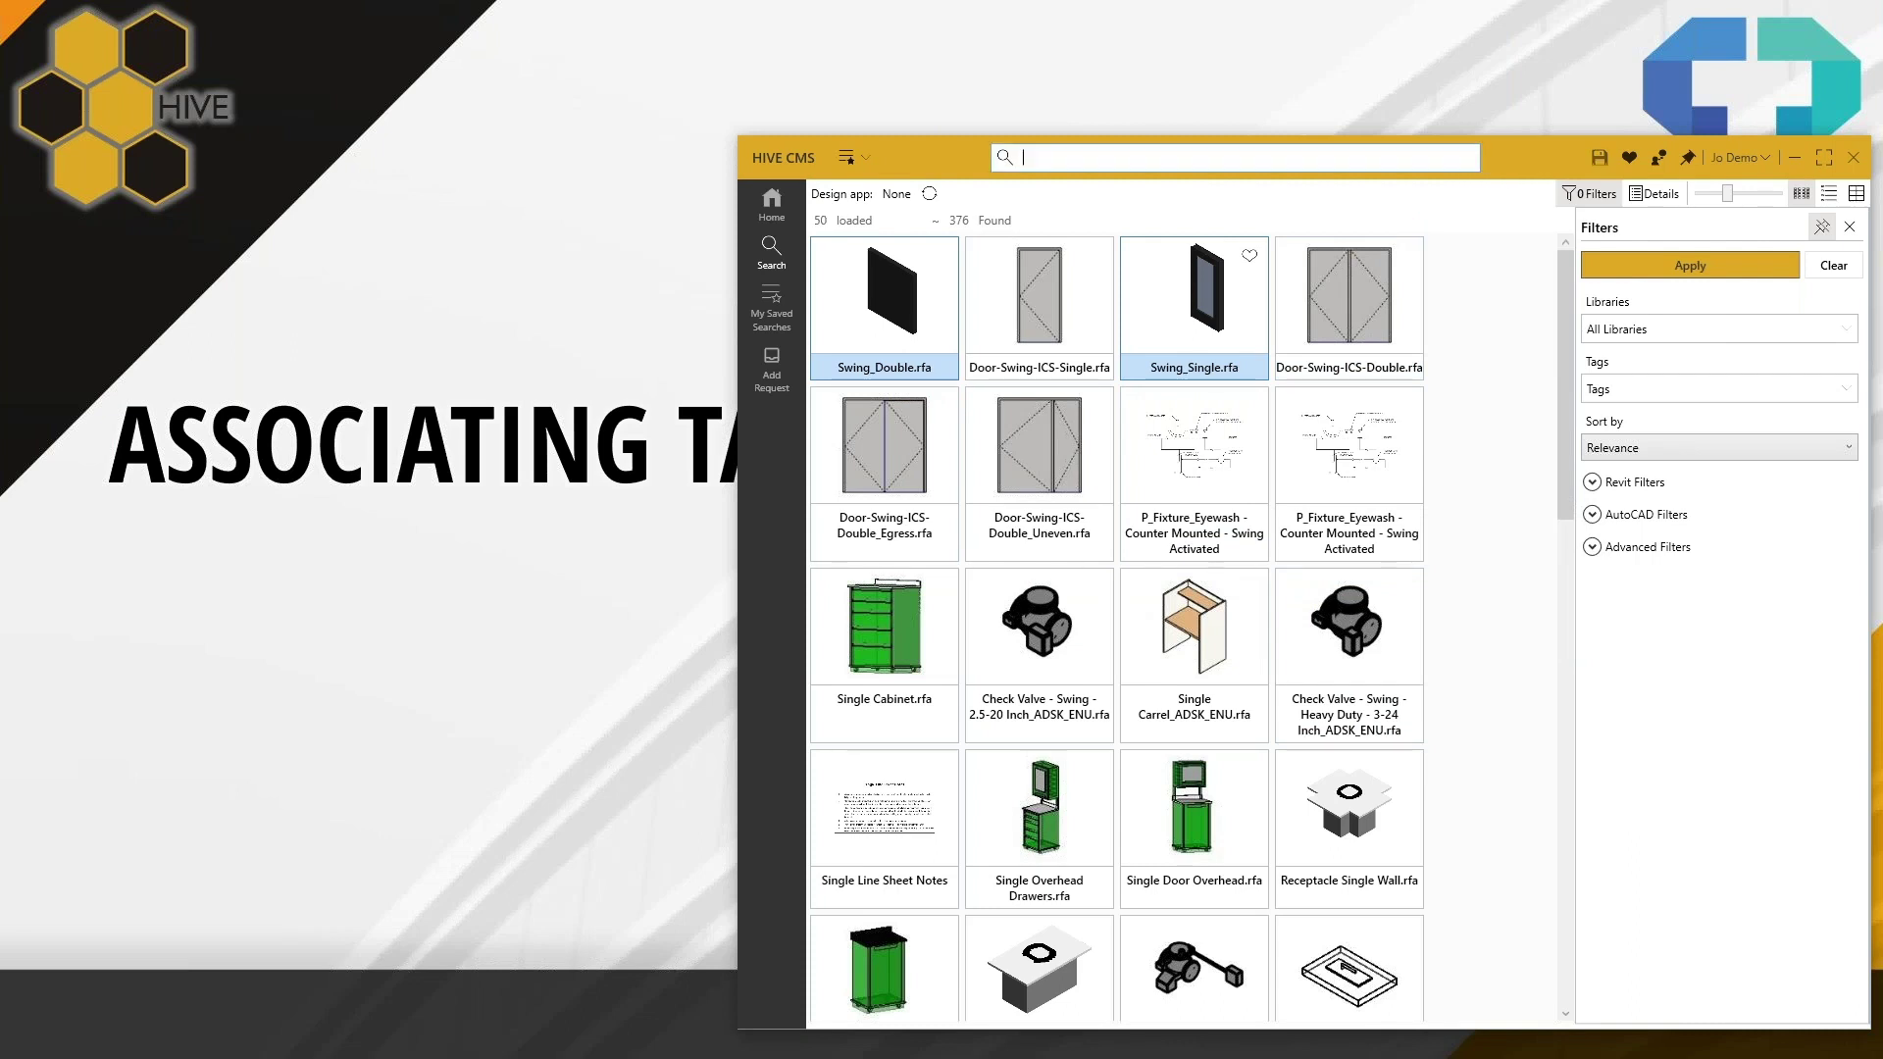
pyautogui.click(1722, 389)
pyautogui.click(1596, 500)
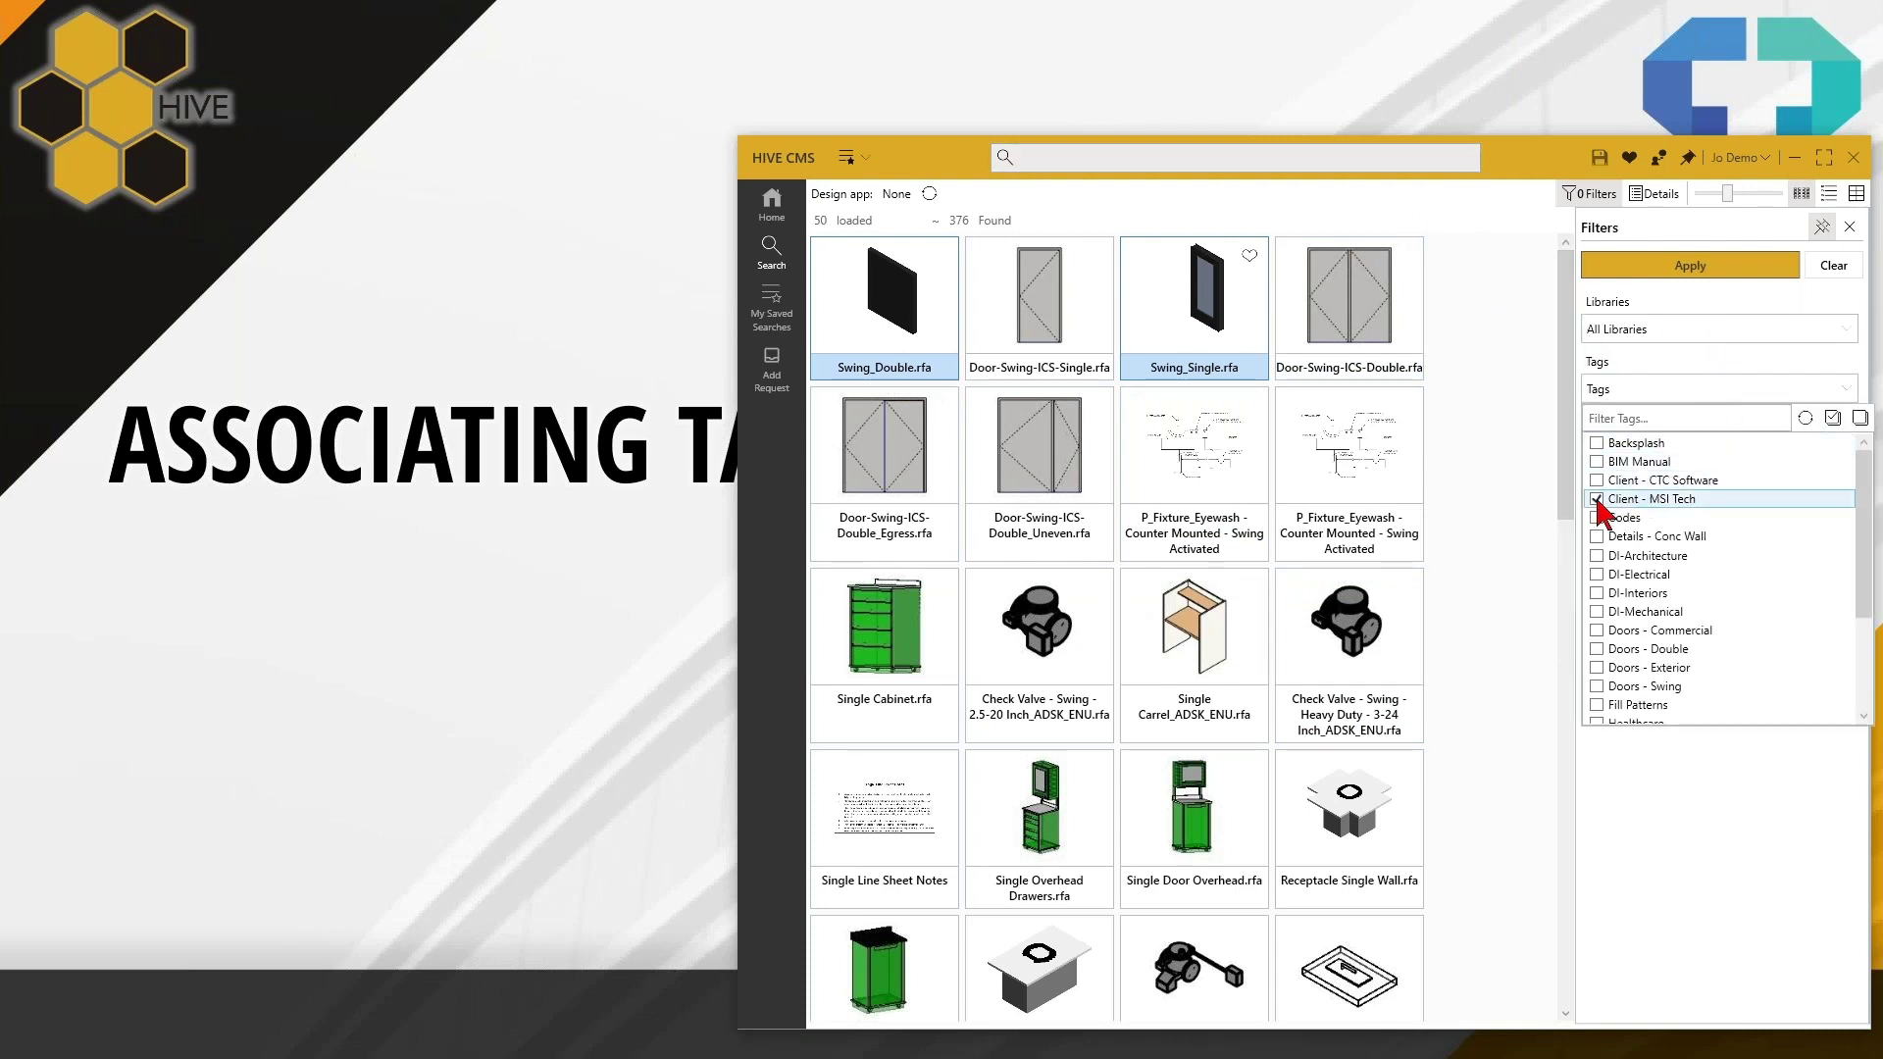
pyautogui.click(1693, 273)
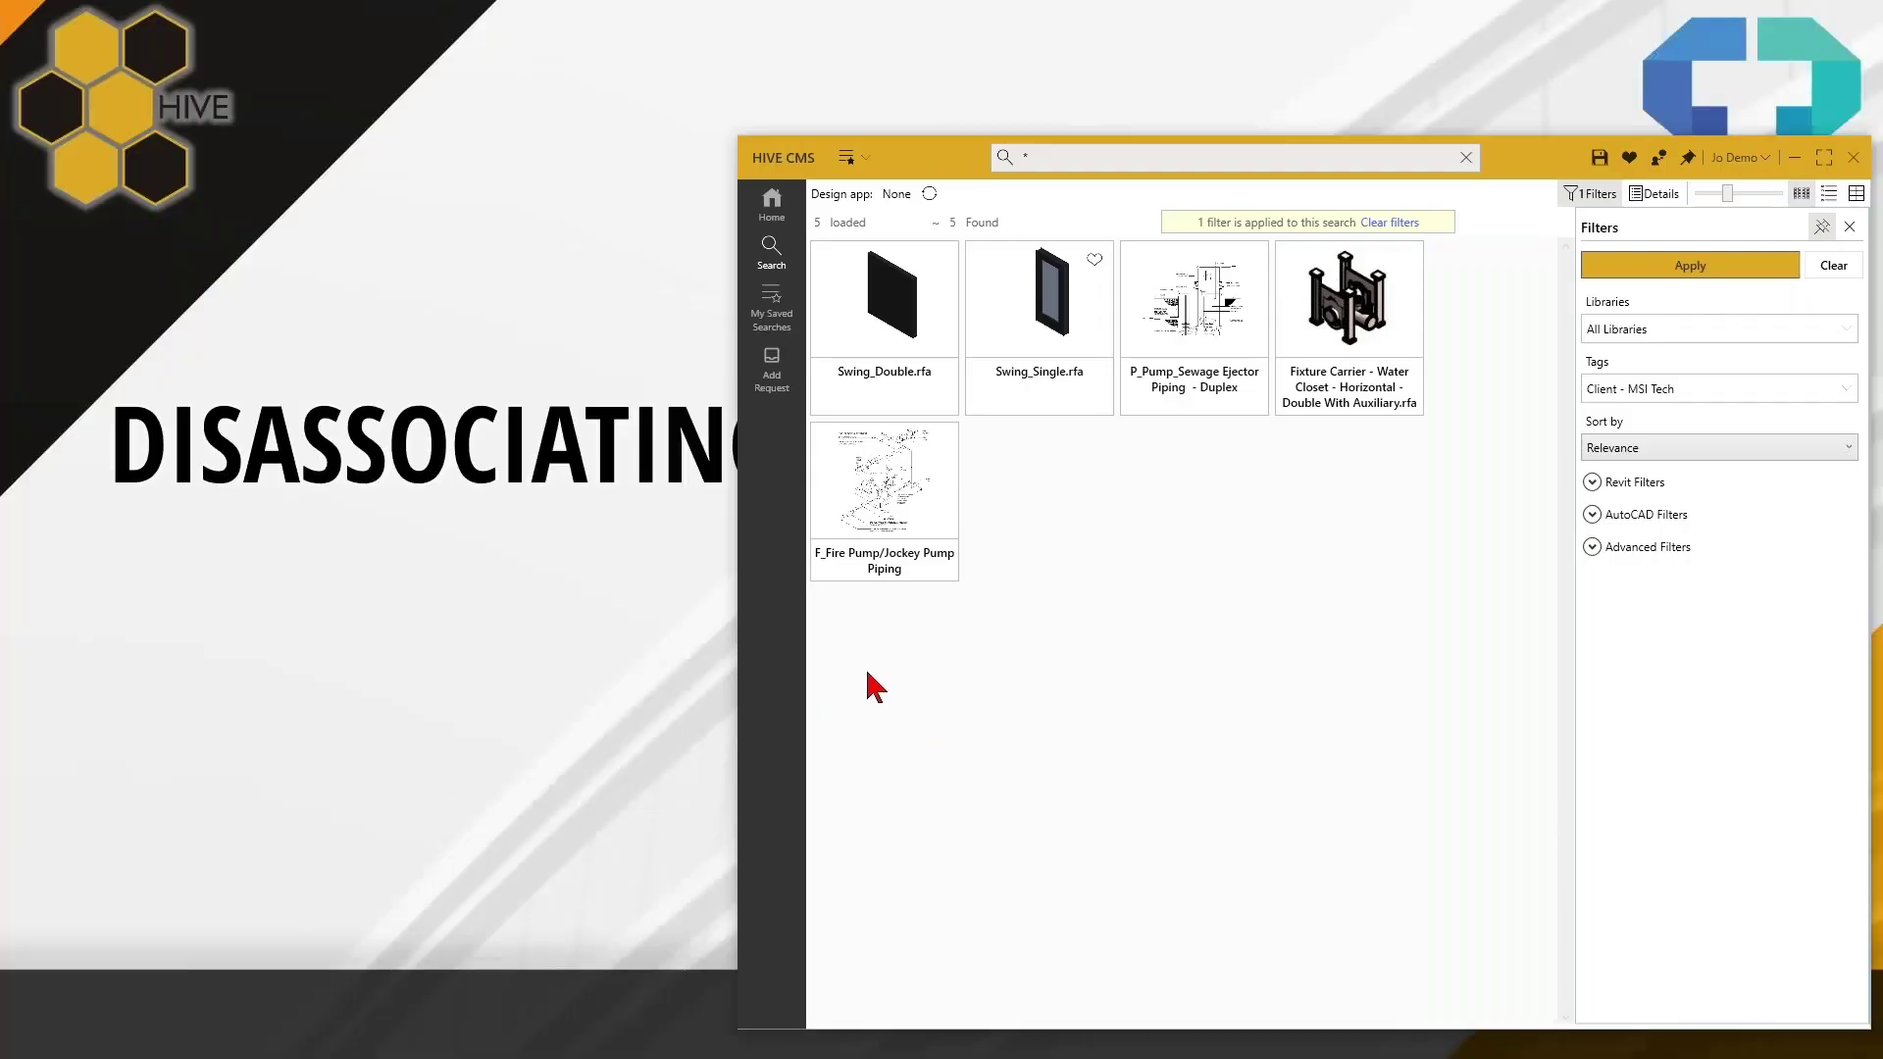
# Step: Bring the HIVE CMS window back to the front and make it slightly narrower
pyautogui.click(737, 690)
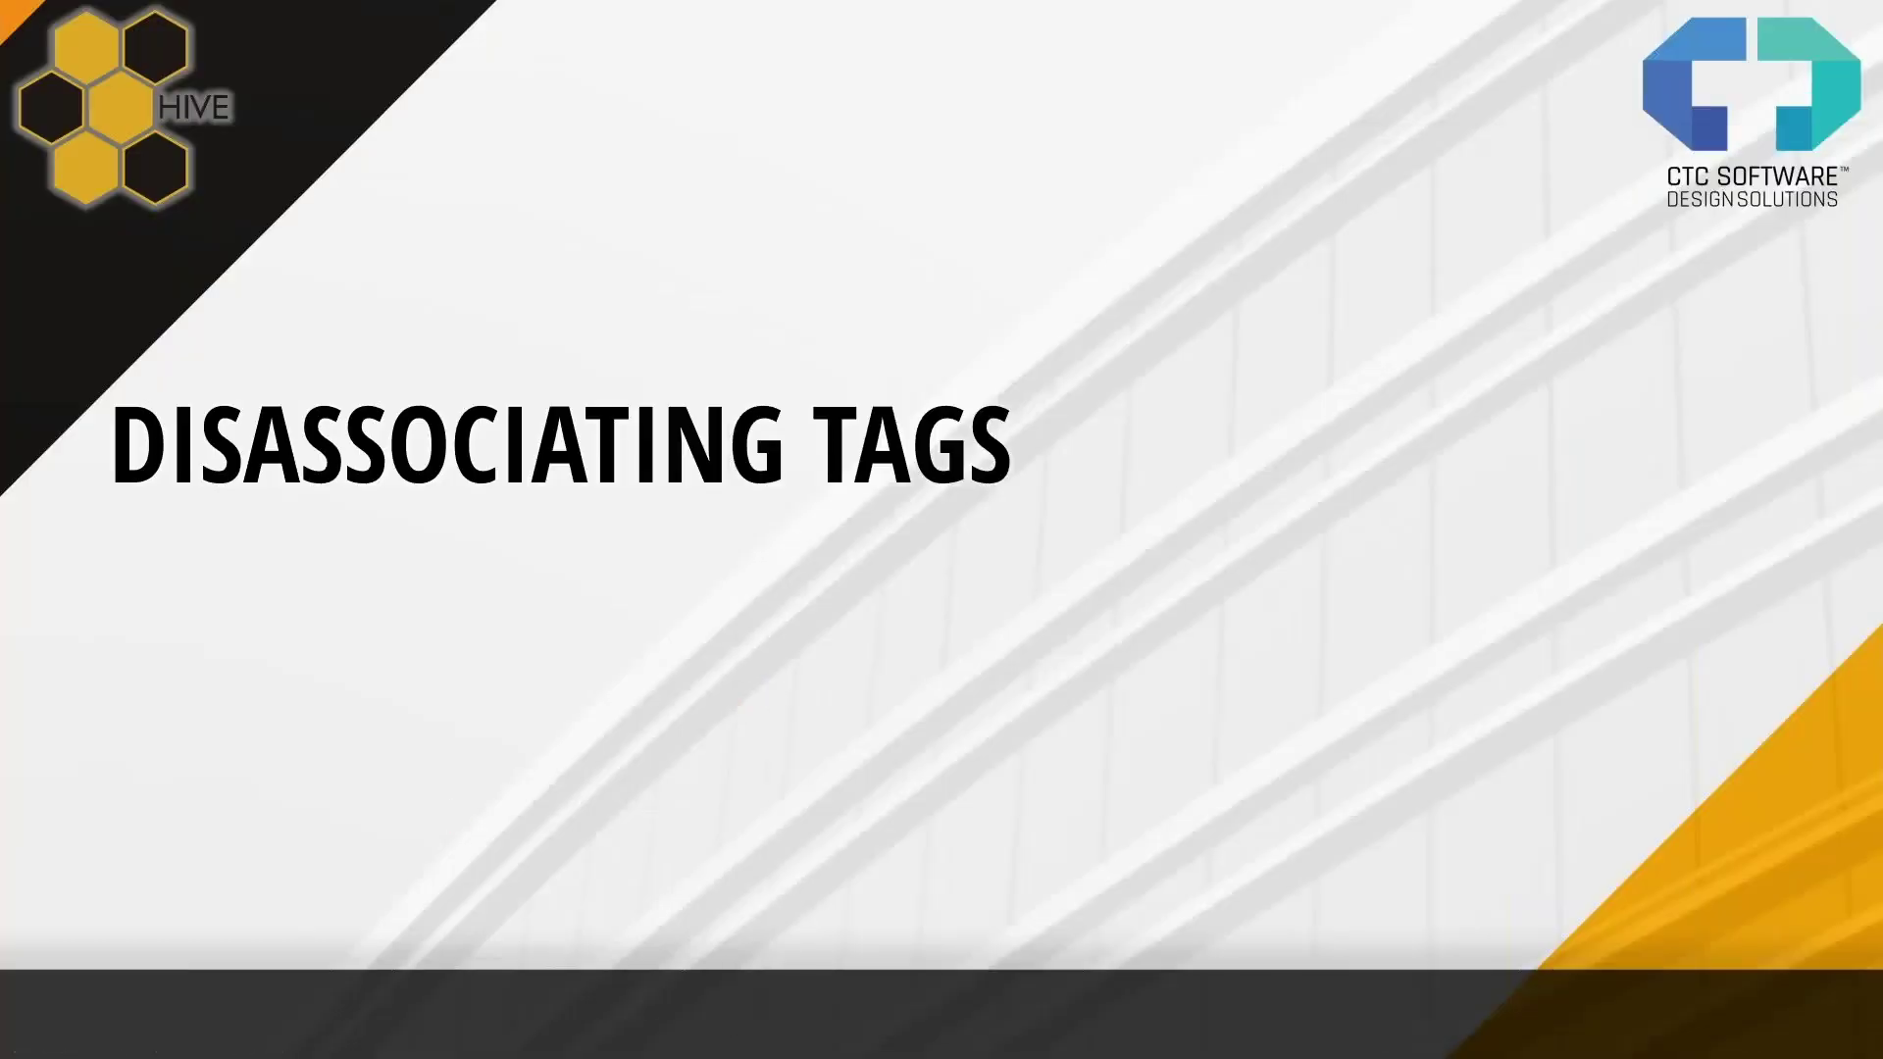
pyautogui.hotkey('alt', 'Tab')
pyautogui.moveTo(740, 772); pyautogui.dragTo(810, 767)
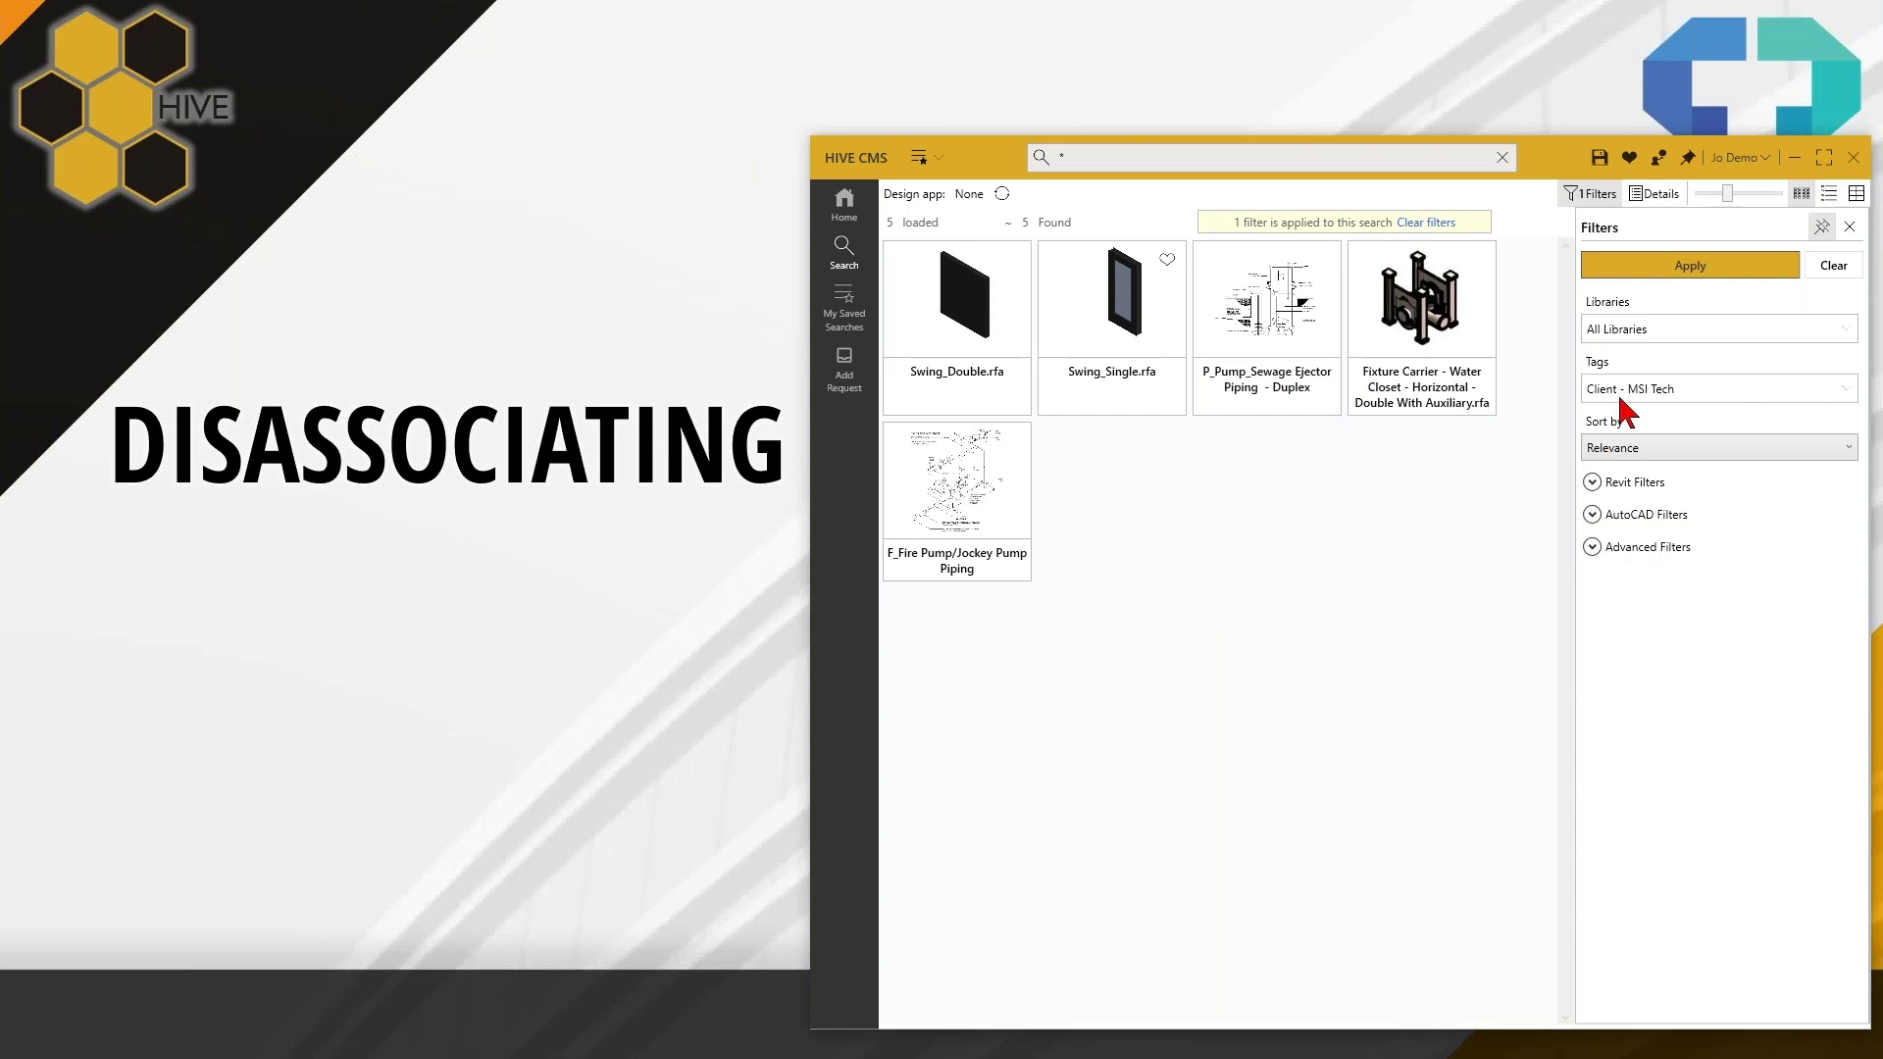
# Step: Remove the Client - MSI Tech and DI-Architecture tags from P_Pump_Sewage Ejector Piping - Duplex and reapply the tag filter
pyautogui.rightClick(1265, 397)
pyautogui.moveTo(1324, 512)
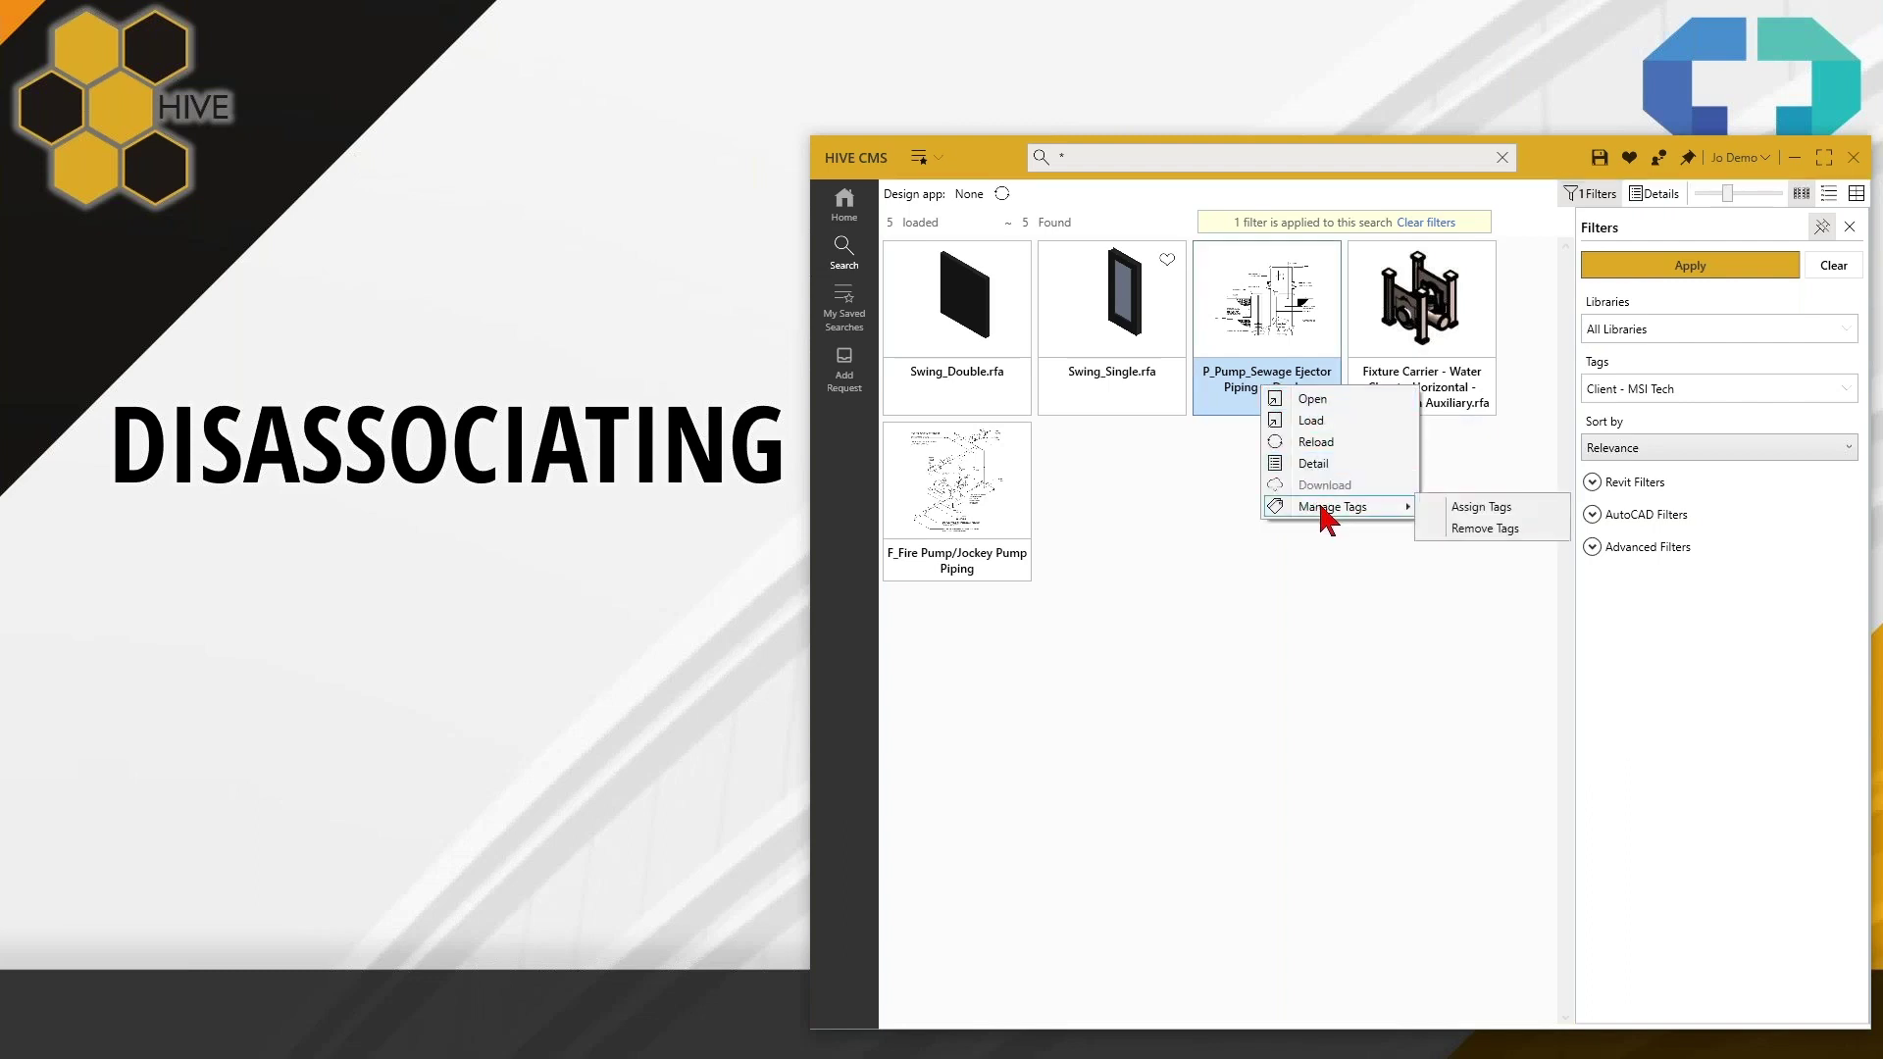
pyautogui.click(1475, 530)
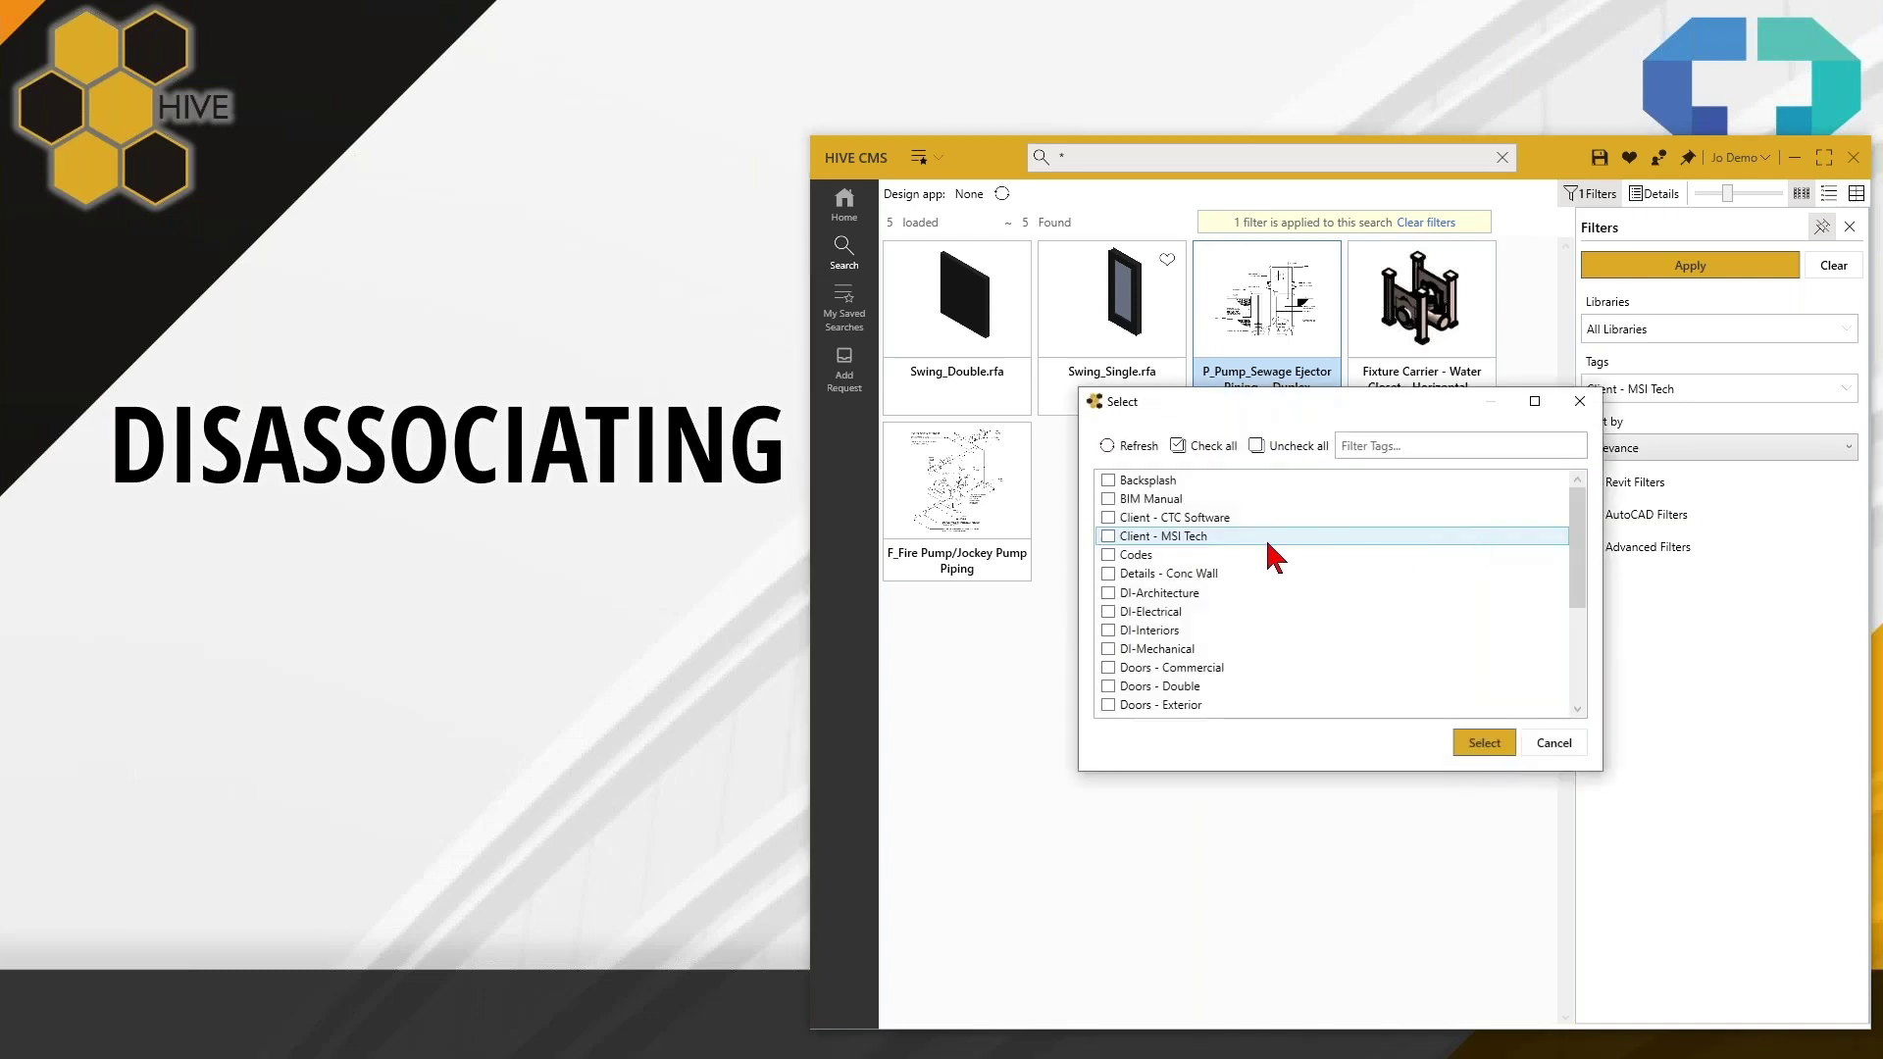
pyautogui.click(1110, 536)
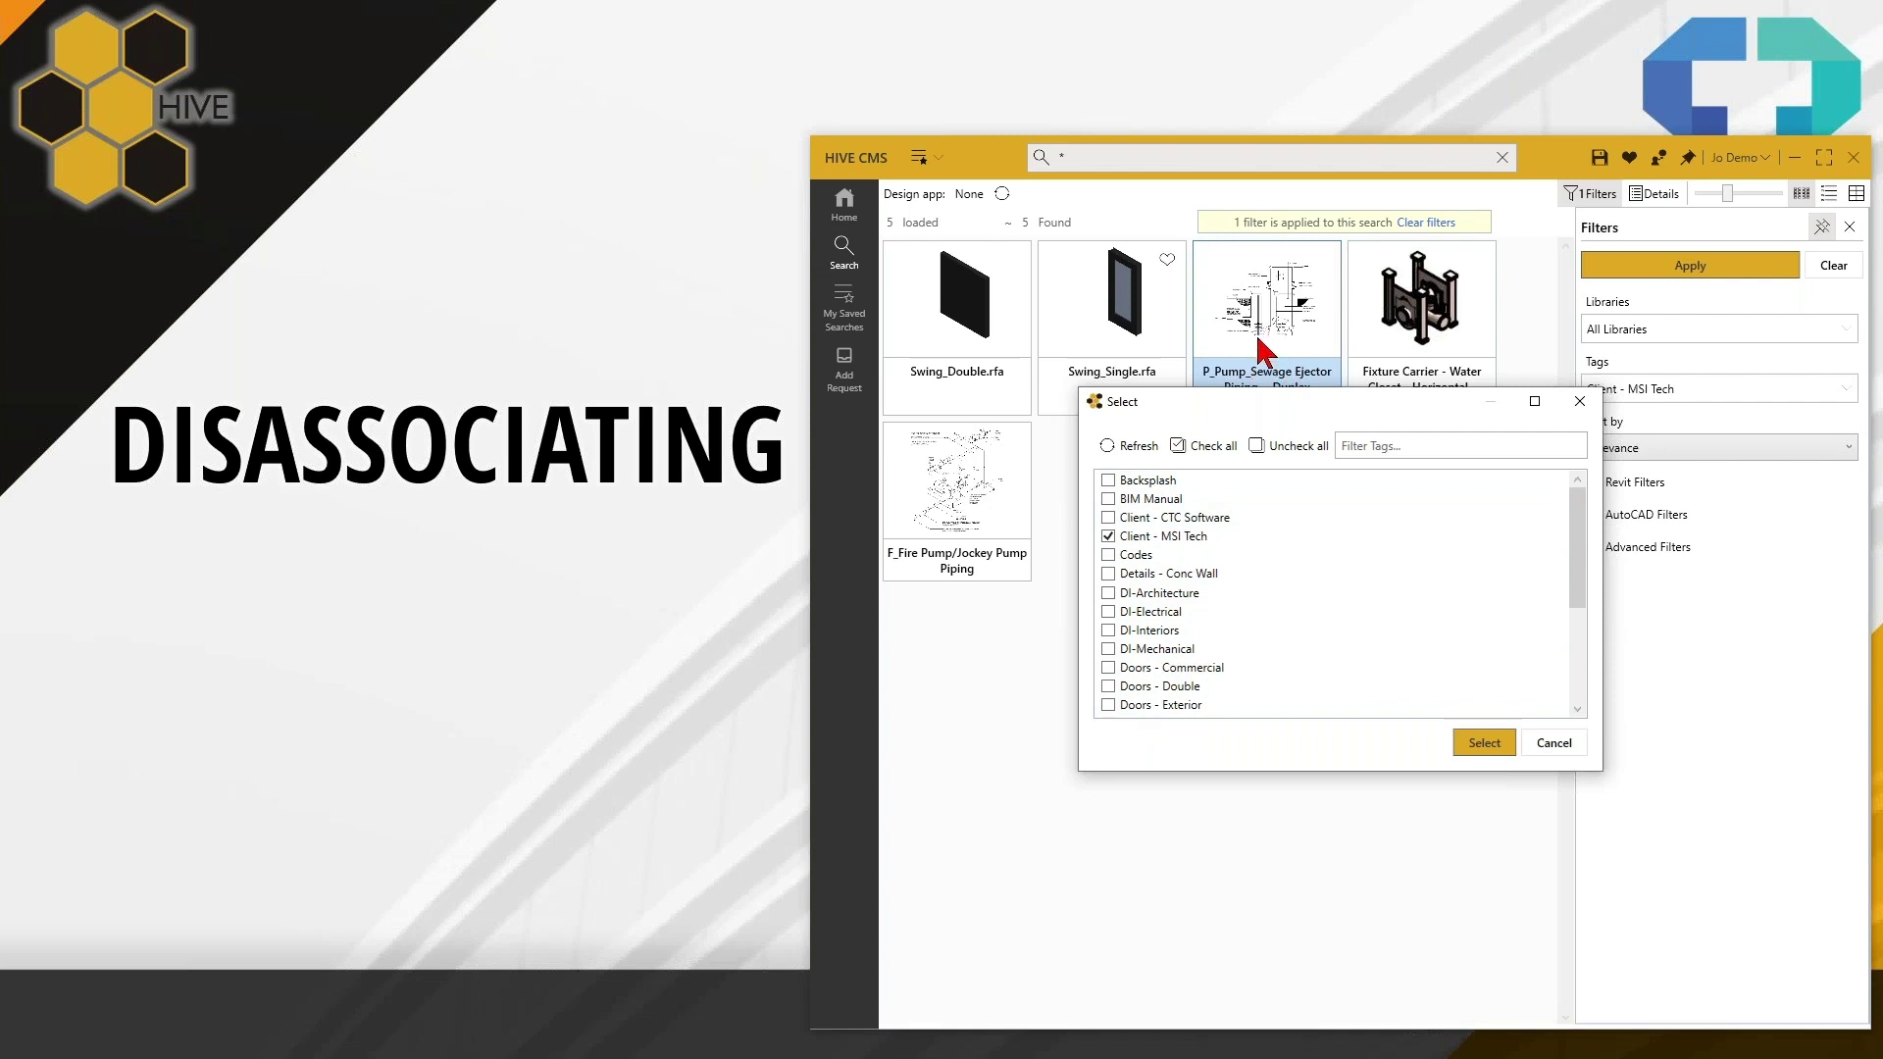
pyautogui.click(1109, 593)
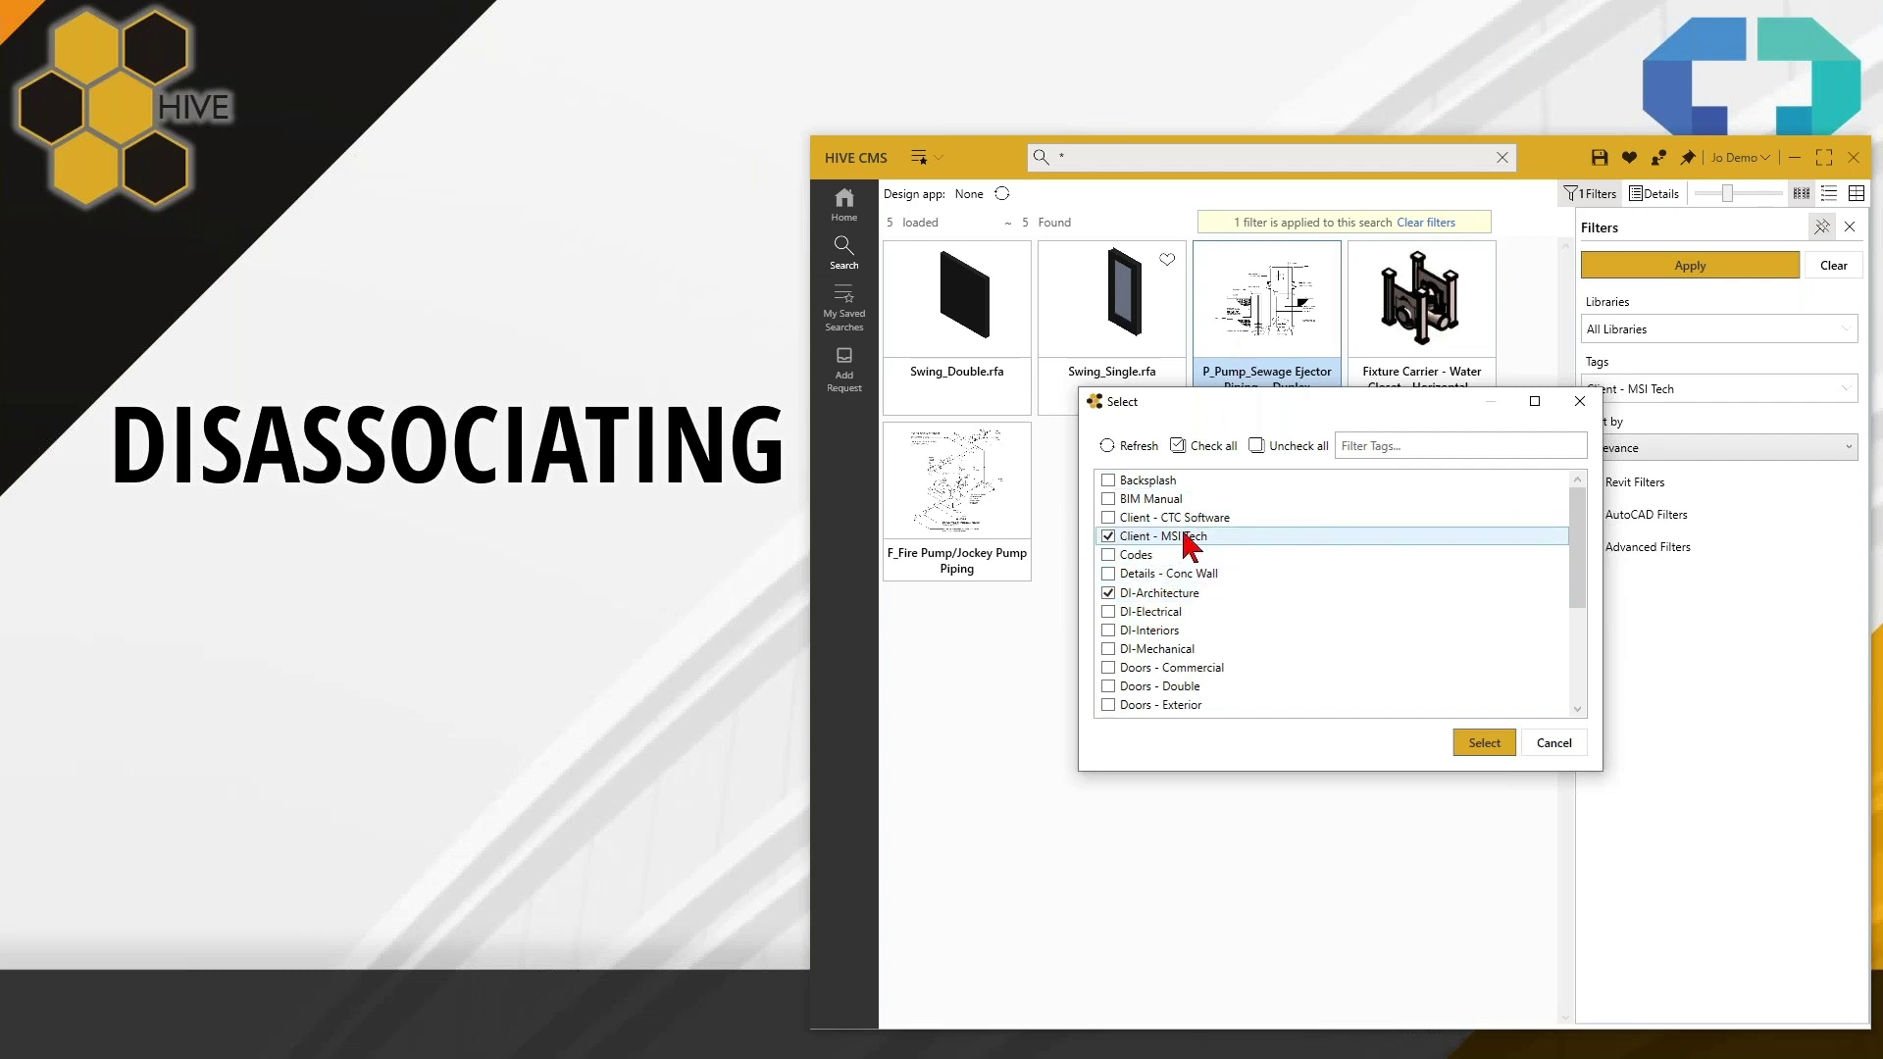
pyautogui.click(1484, 744)
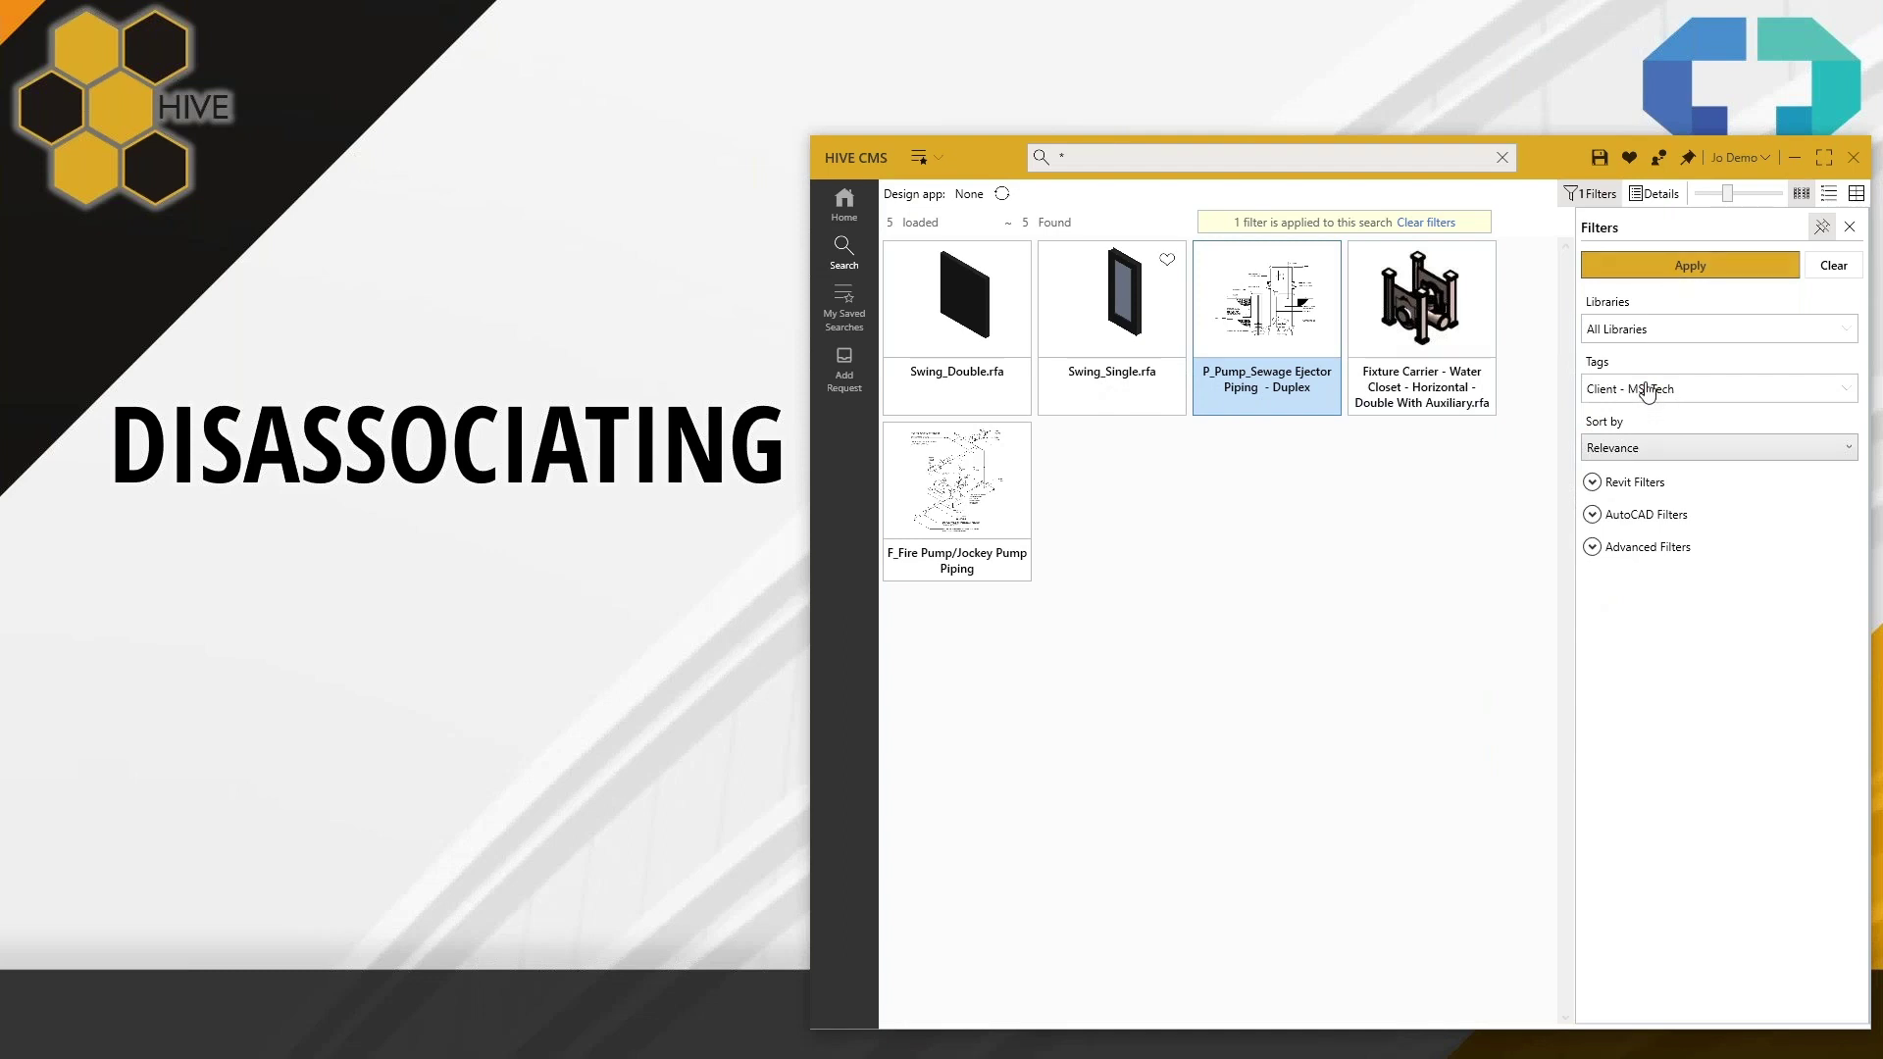
pyautogui.click(1665, 280)
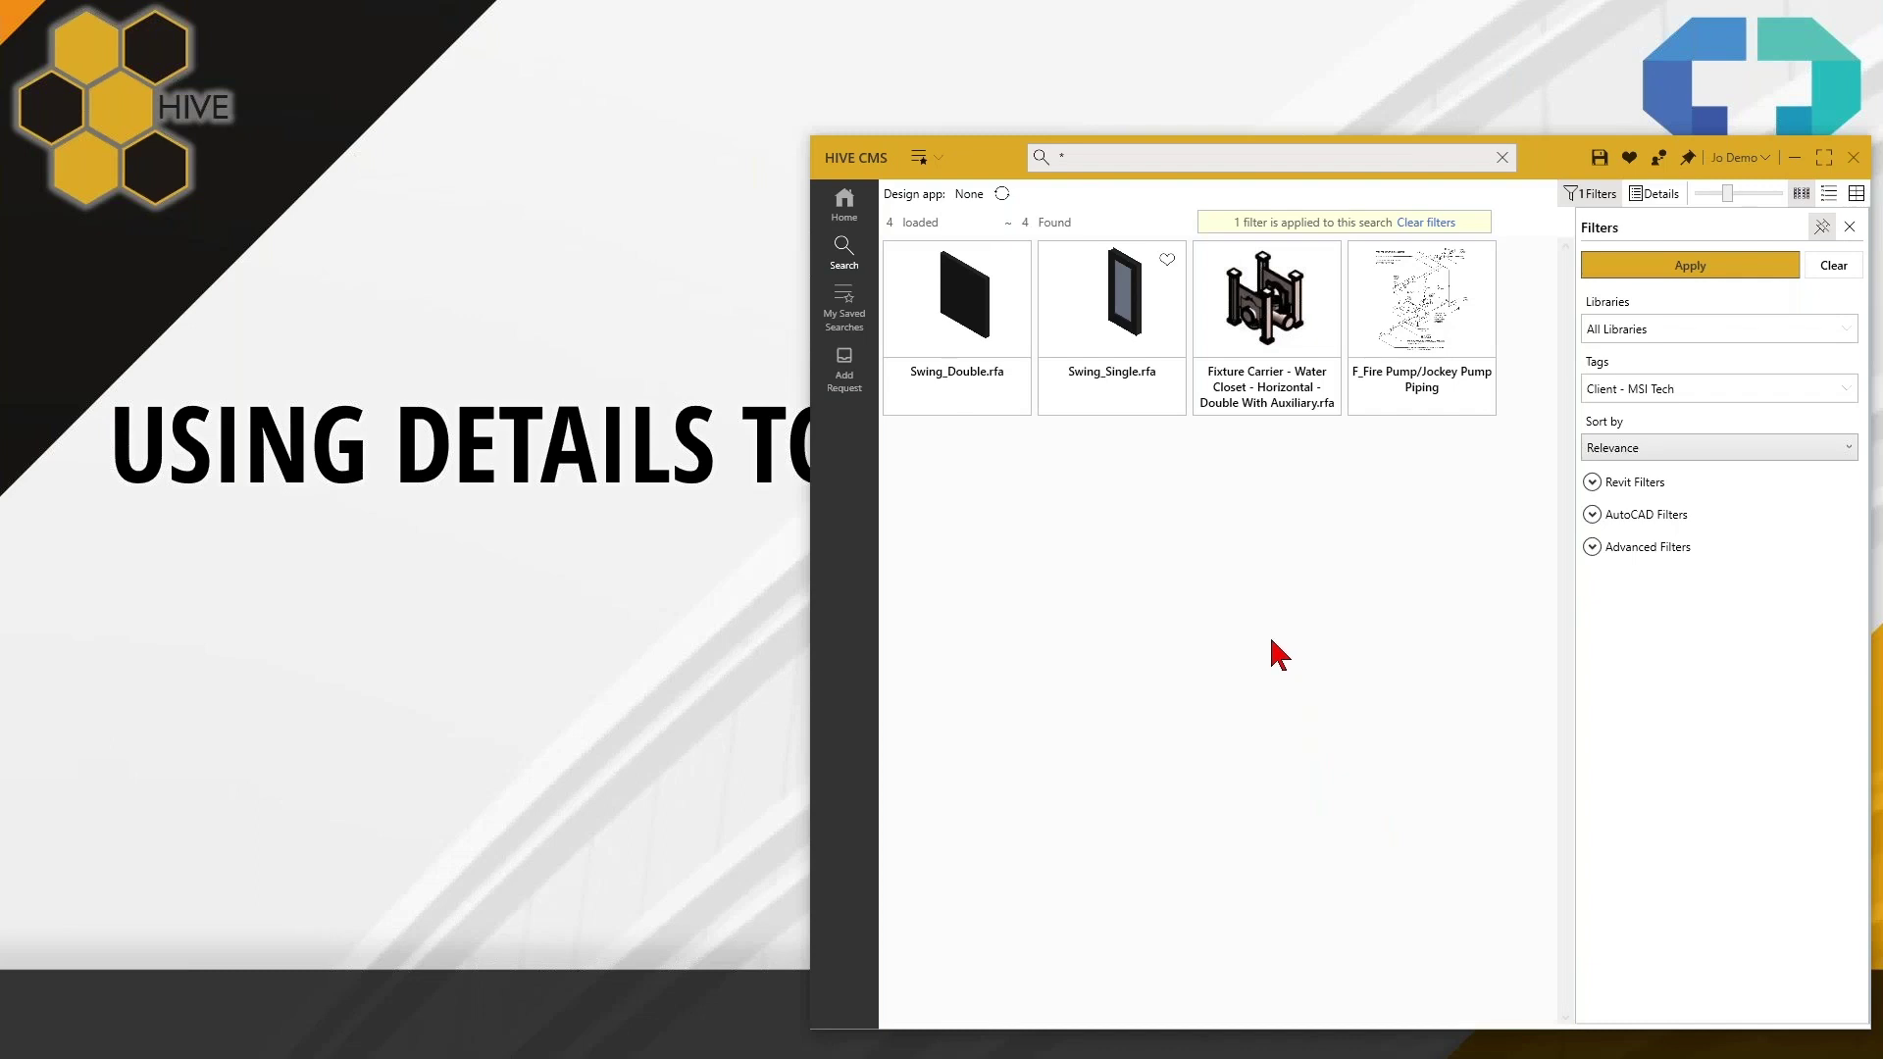
# Step: Examine the tags of the filtered items in list view and return to the thumbnail view
pyautogui.click(1830, 196)
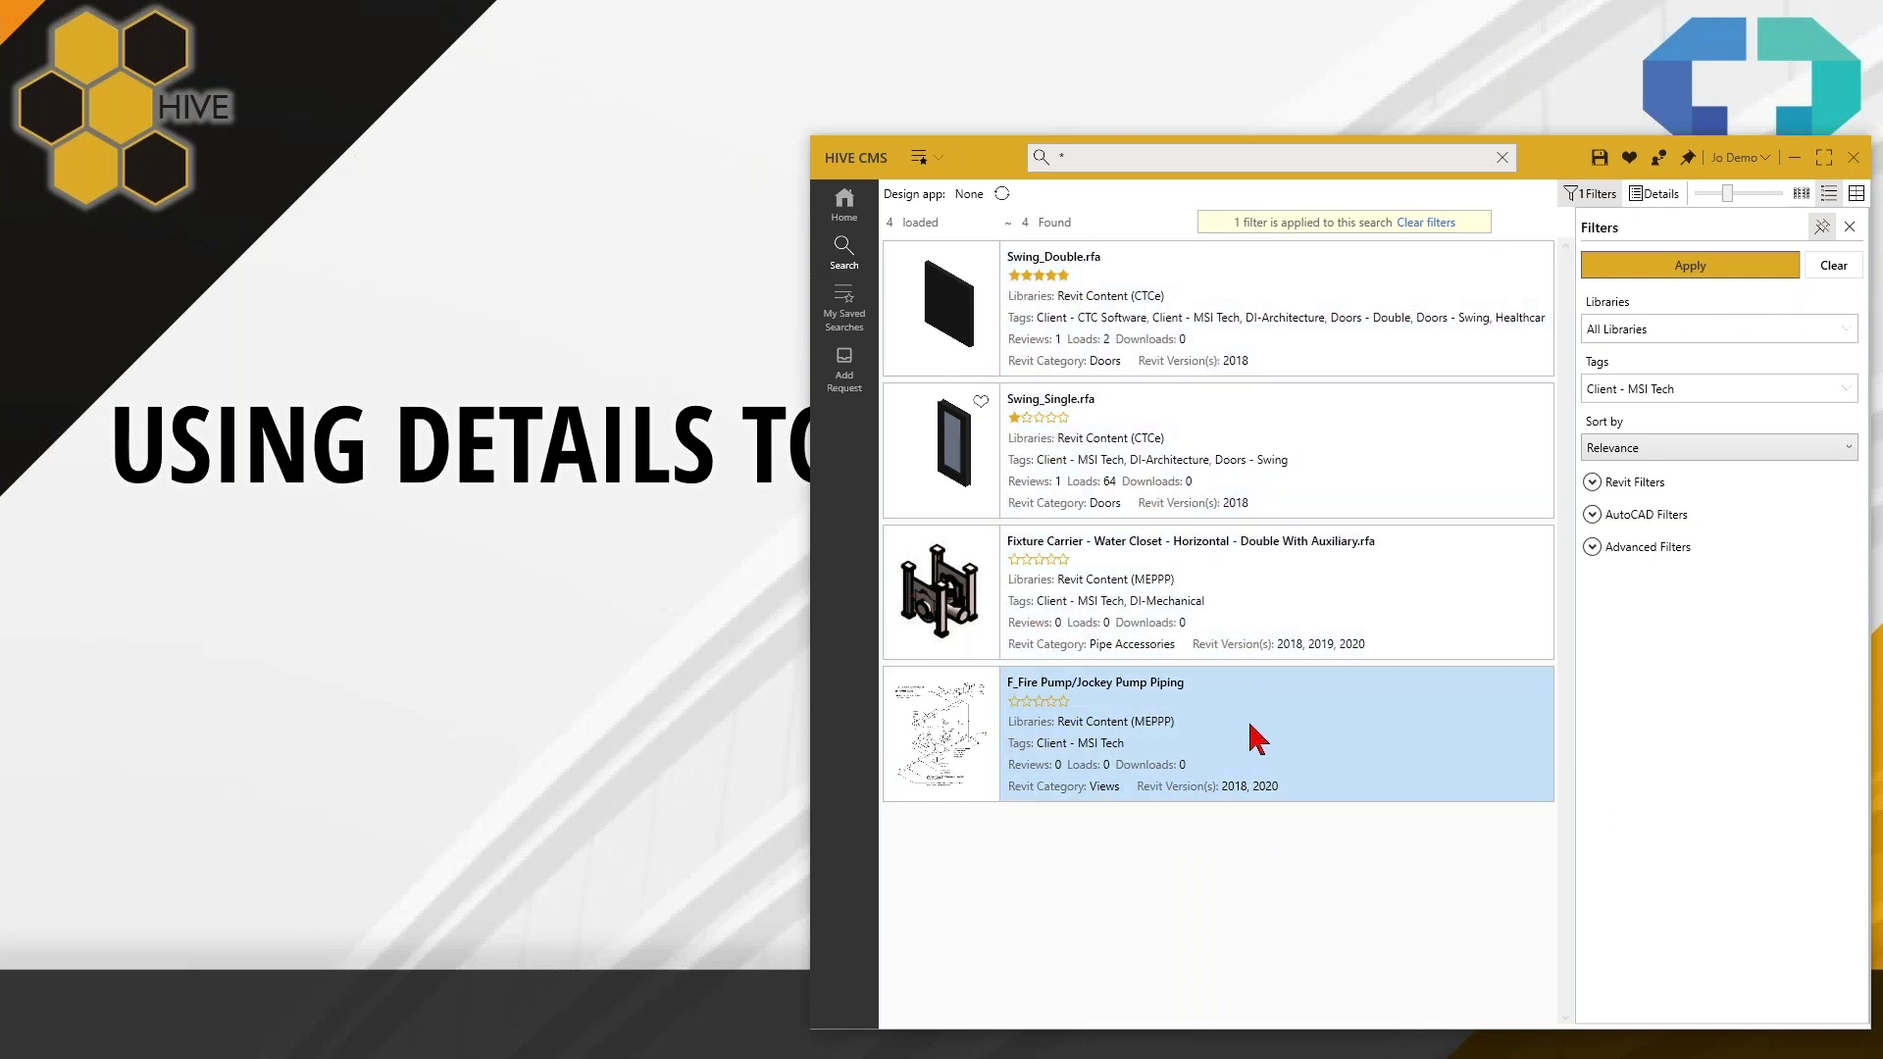
pyautogui.click(1802, 195)
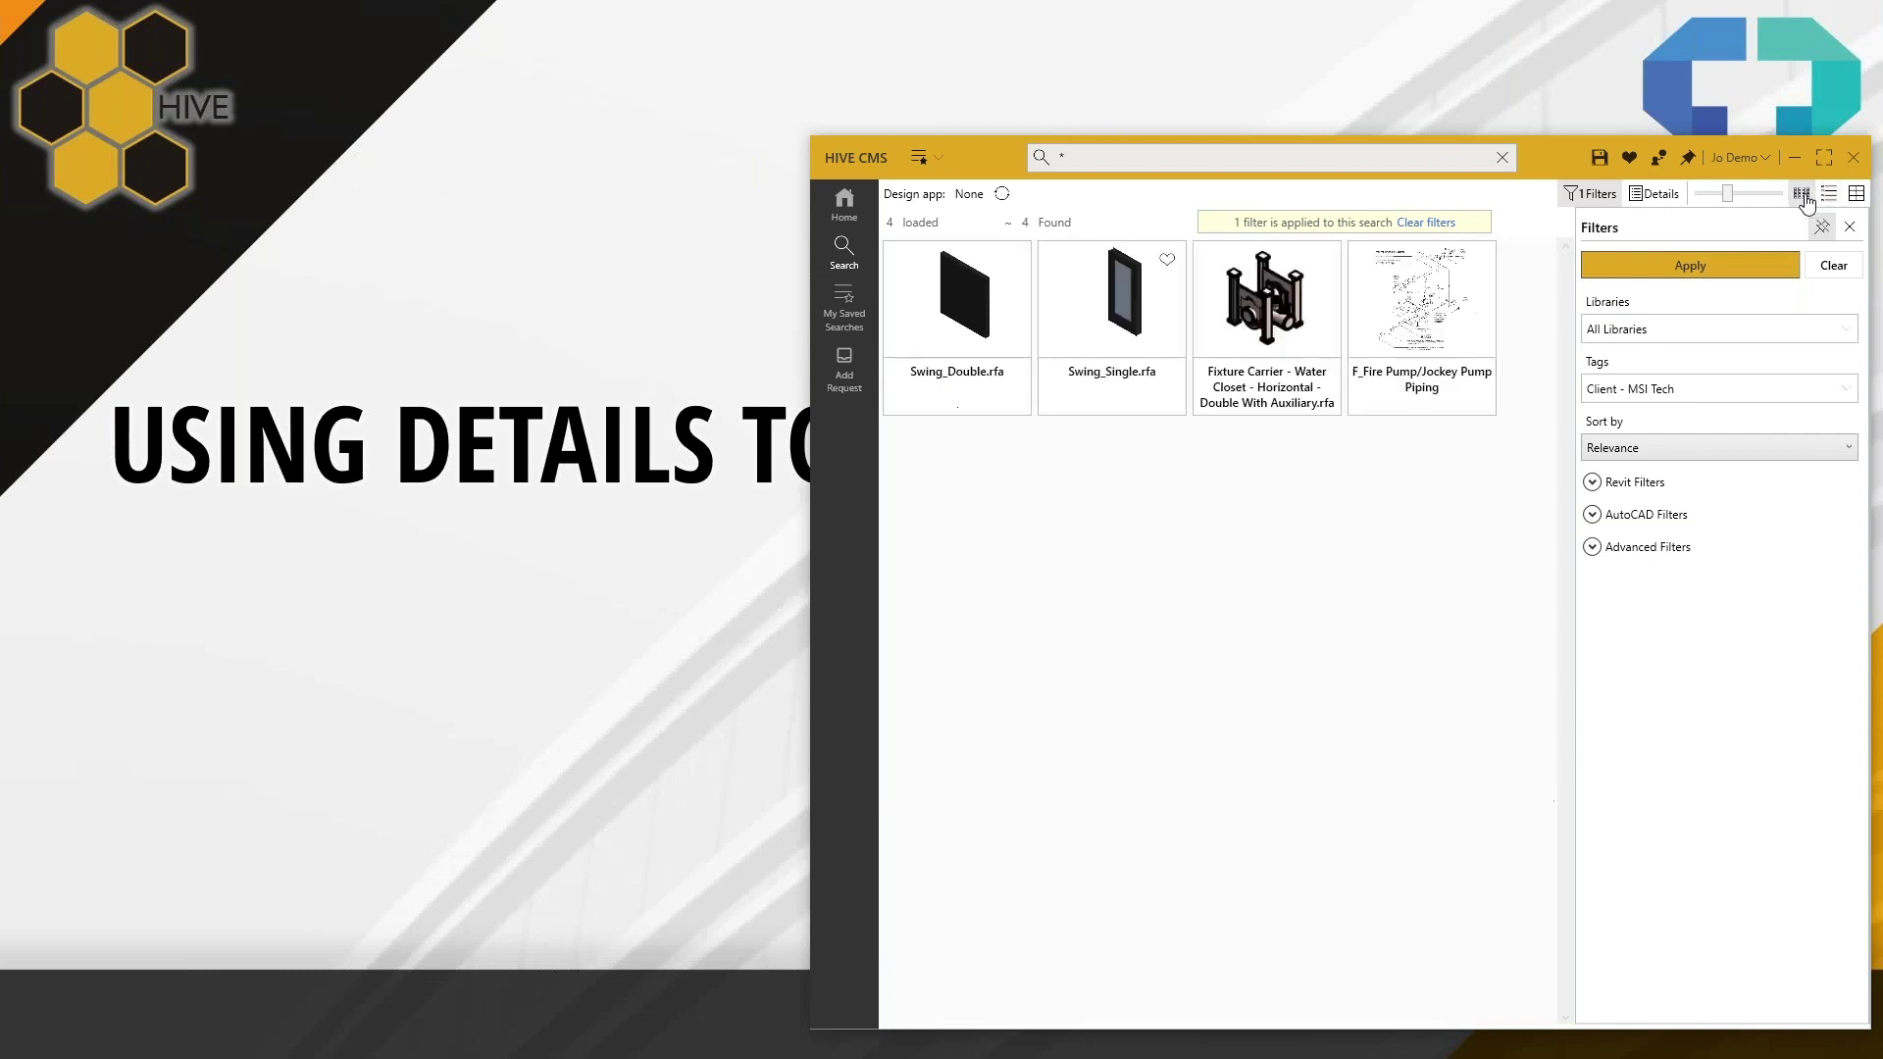
pyautogui.click(1828, 195)
pyautogui.click(1803, 195)
# Step: View the details of Fixture Carrier - Water Closet - Horizontal - Double With Auxiliary.rfa and the parameters of its Standard family type
pyautogui.click(1657, 194)
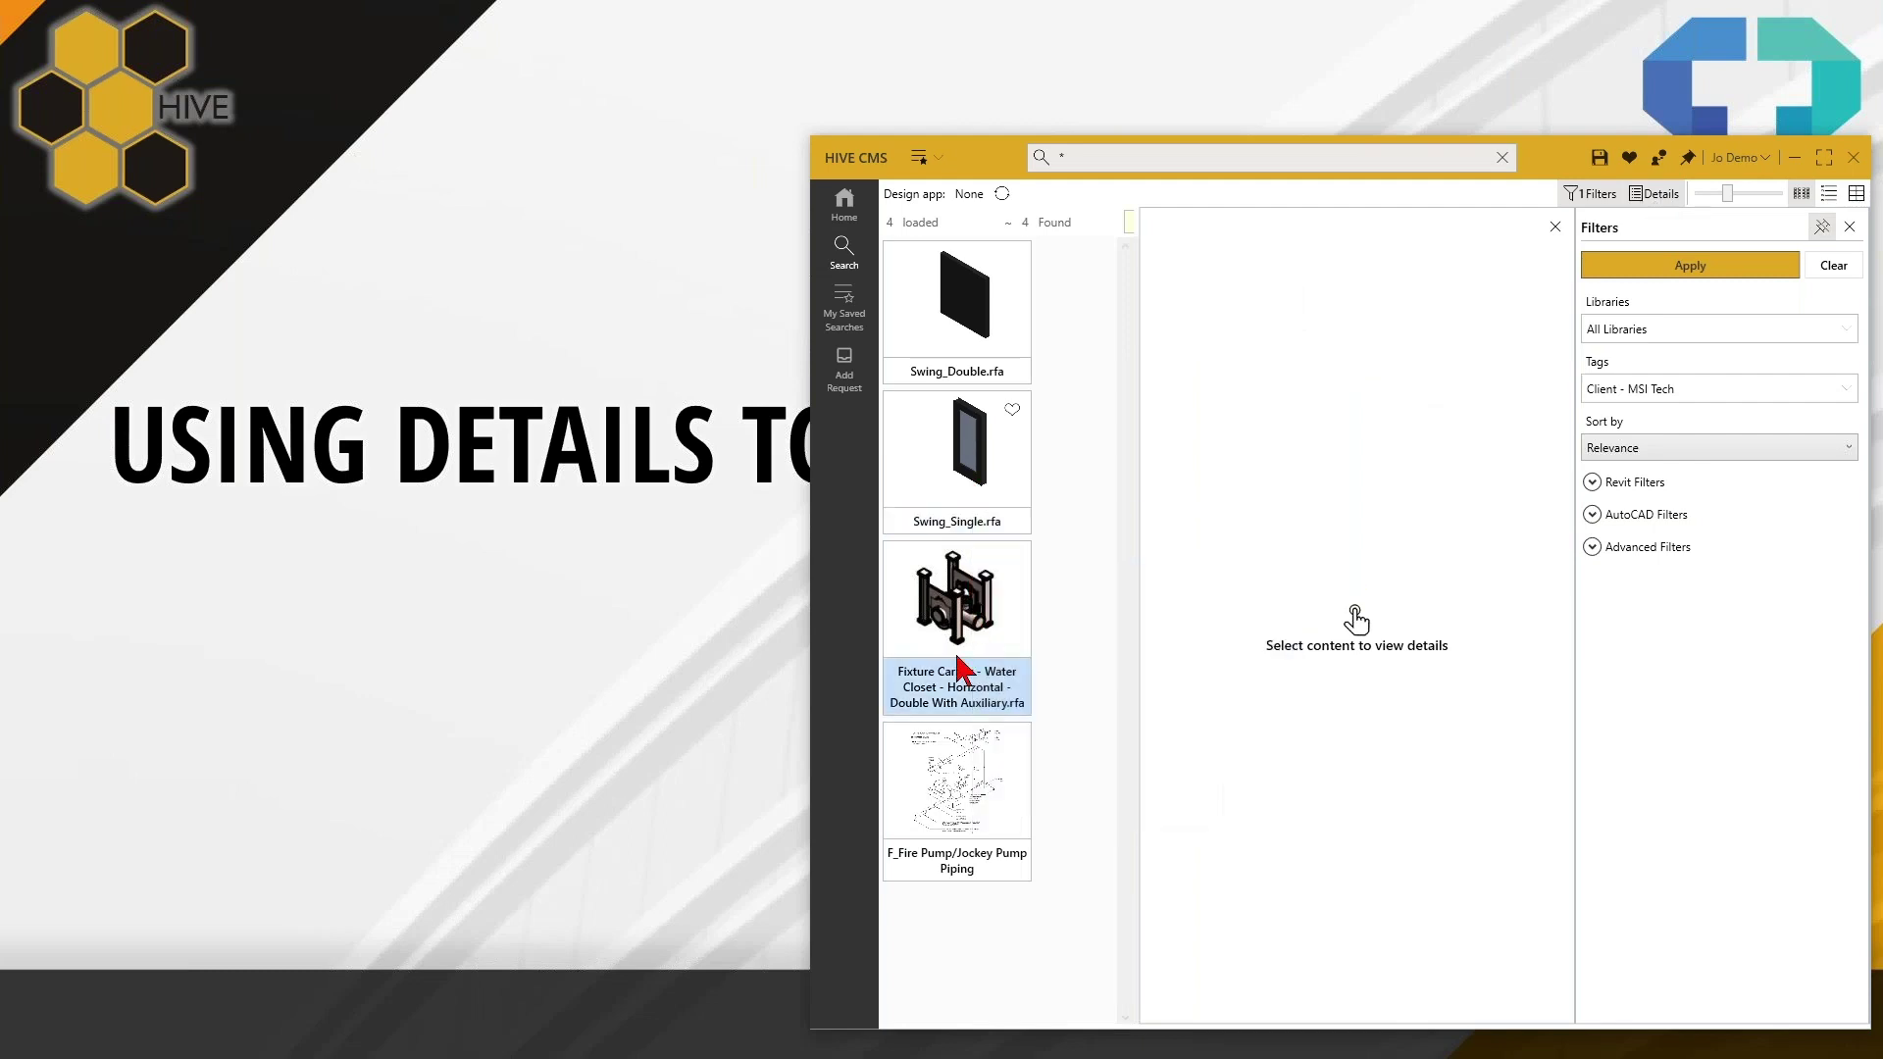
pyautogui.click(961, 687)
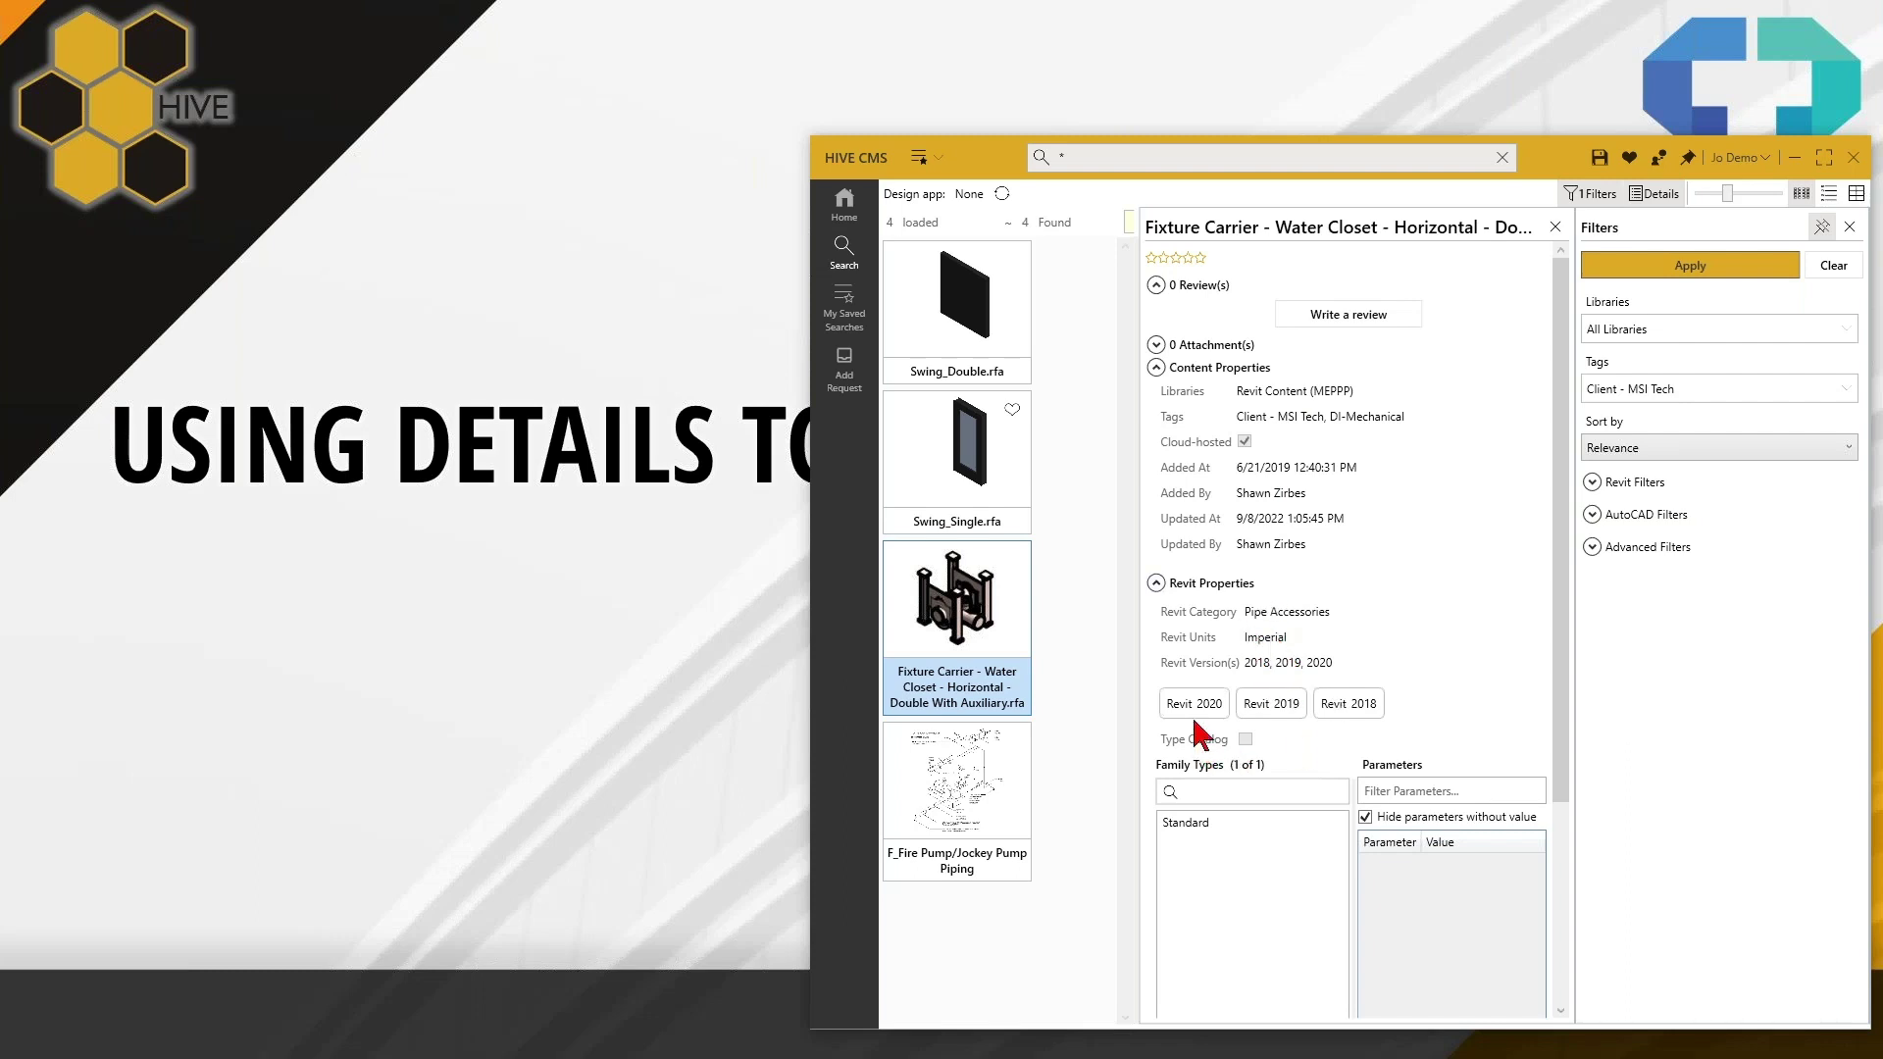
pyautogui.click(1186, 825)
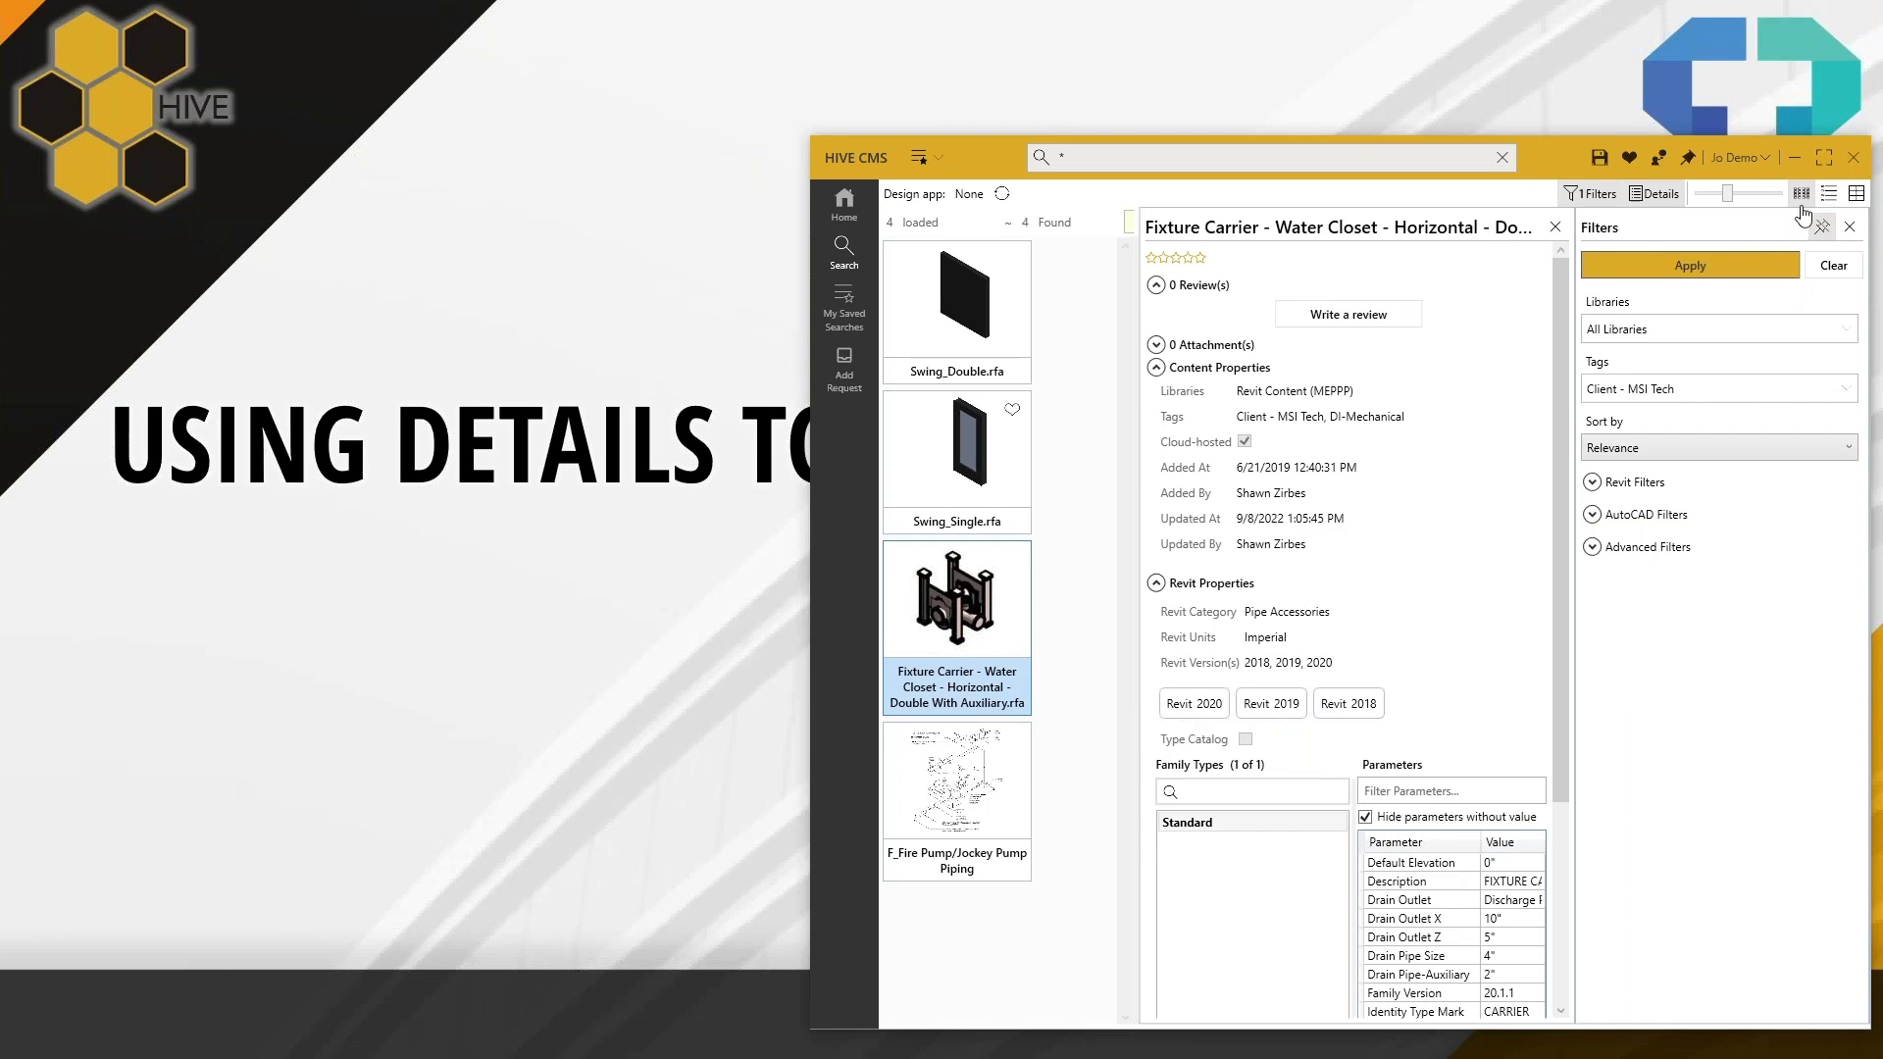
# Step: Examine the filtered items' tags in list view with the window widened, and return to the thumbnail view
pyautogui.click(1829, 193)
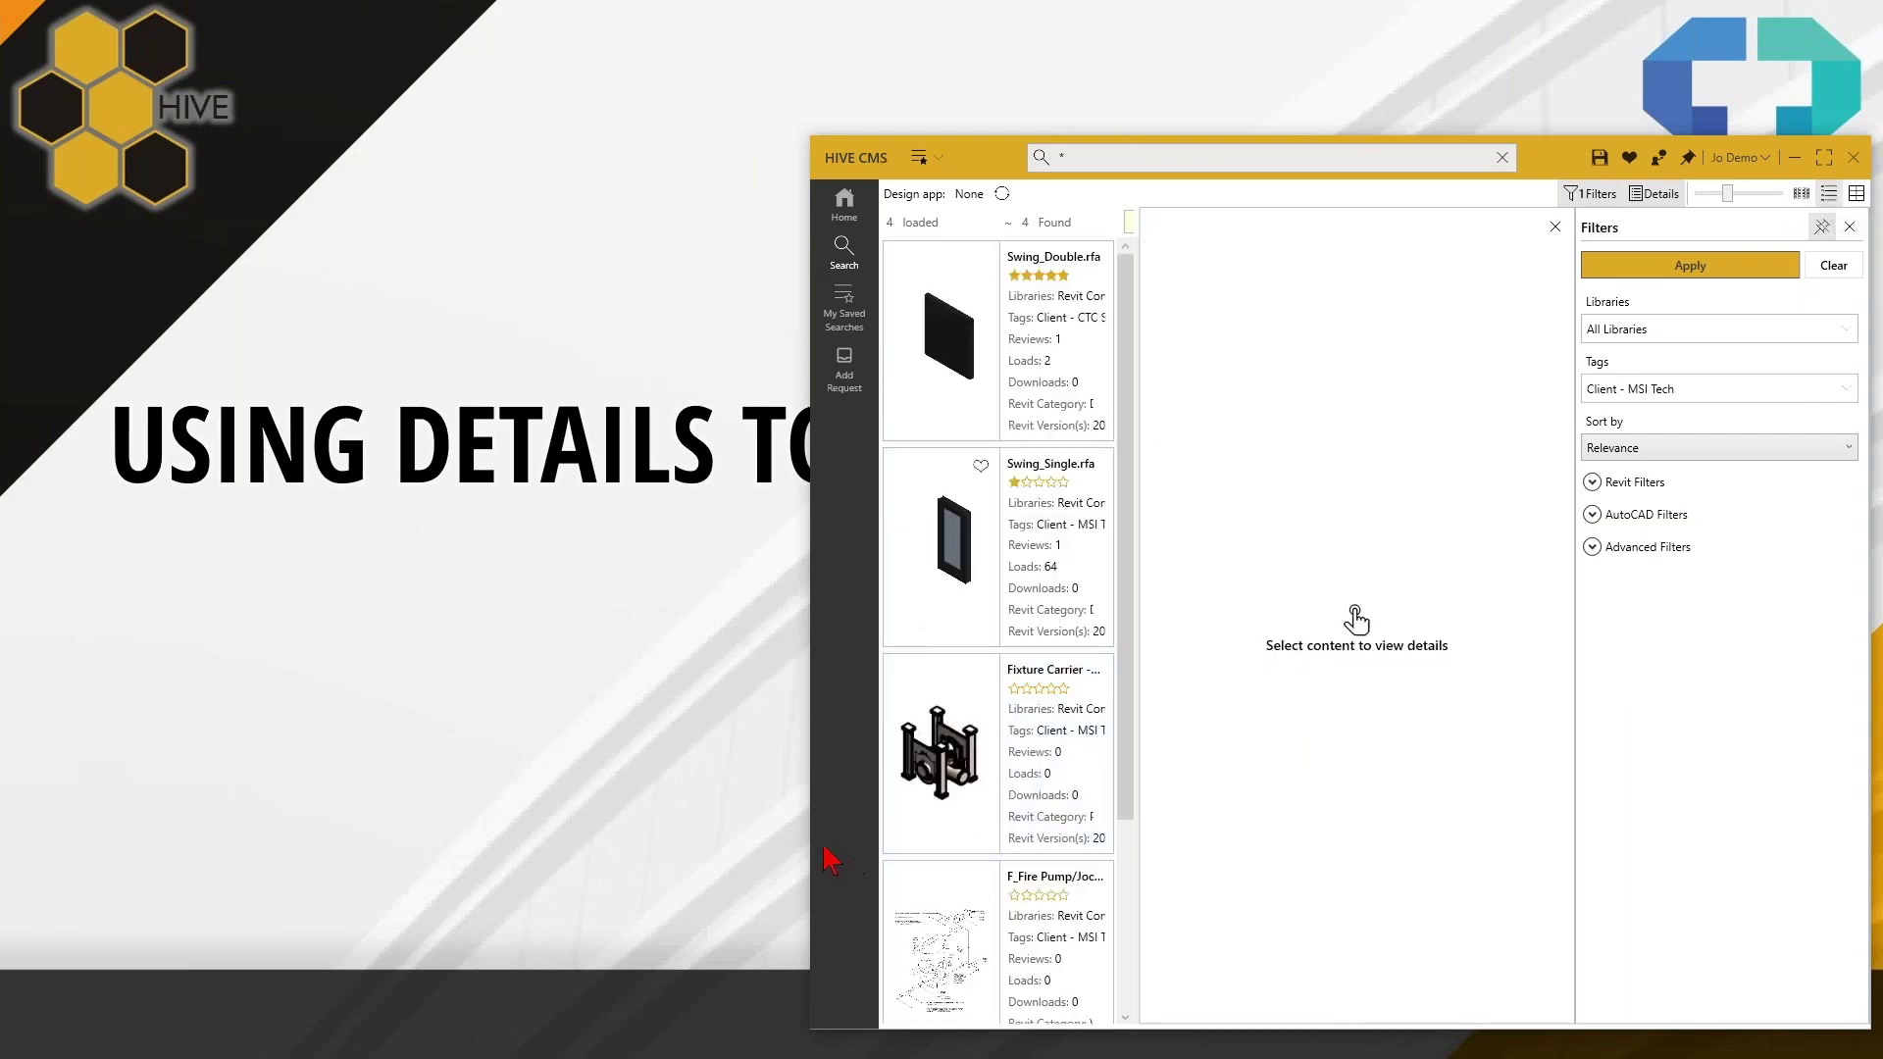
pyautogui.moveTo(812, 846); pyautogui.dragTo(339, 873)
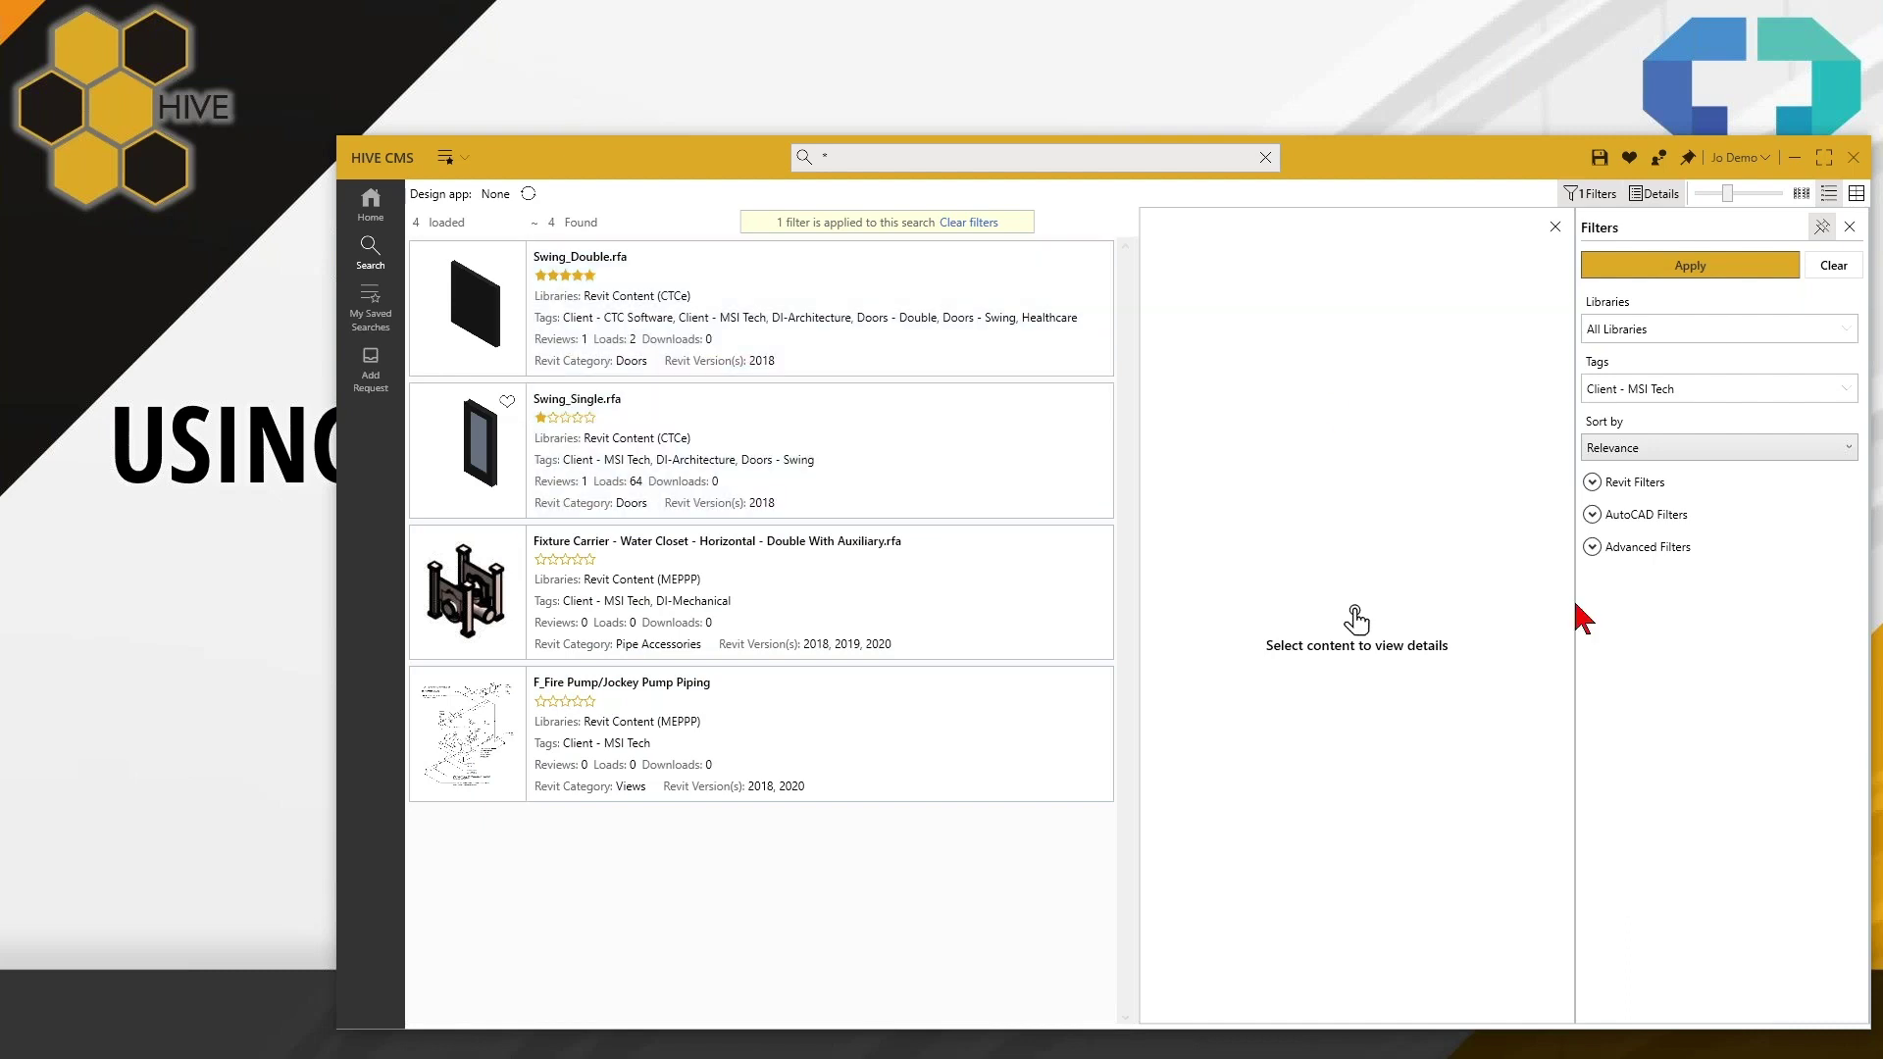
pyautogui.click(1800, 193)
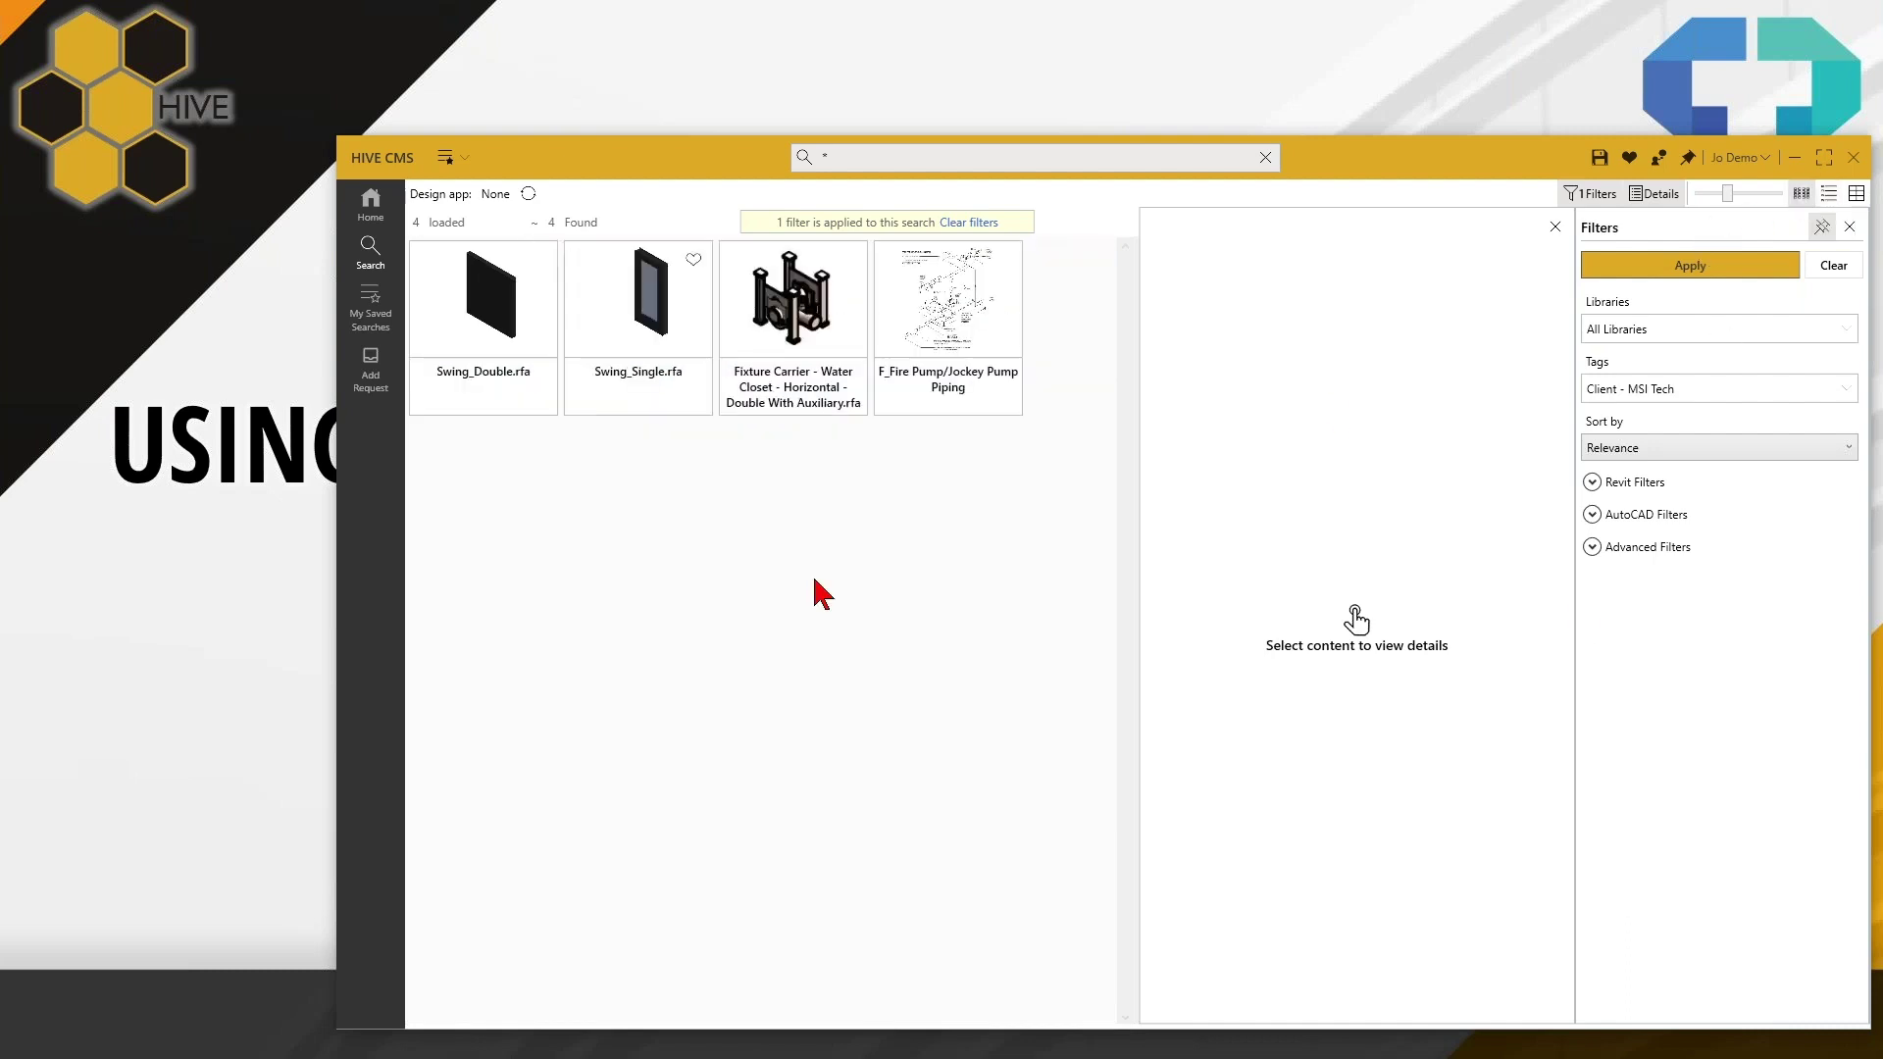
# Step: Close the item details and narrow the HIVE CMS window until three thumbnails fit per row
pyautogui.moveTo(341, 732); pyautogui.dragTo(887, 745)
pyautogui.click(1555, 228)
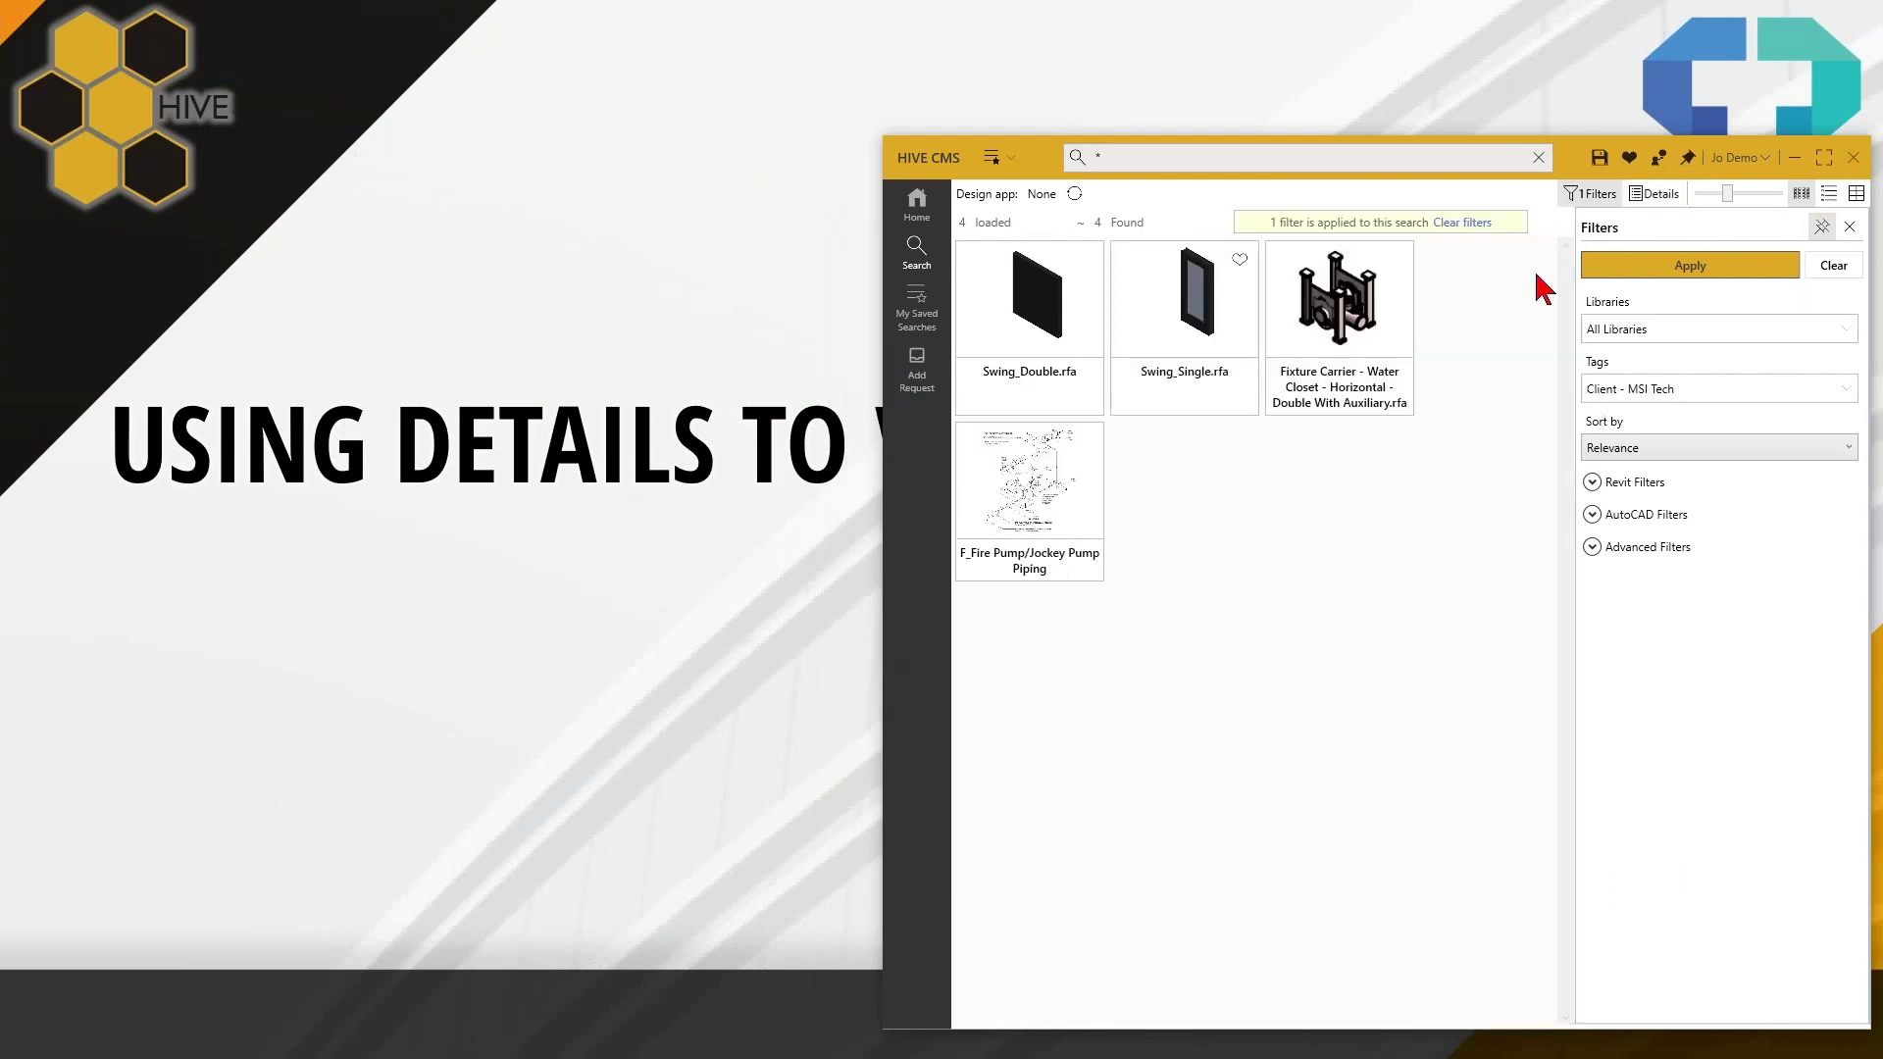
pyautogui.moveTo(889, 803); pyautogui.dragTo(1000, 806)
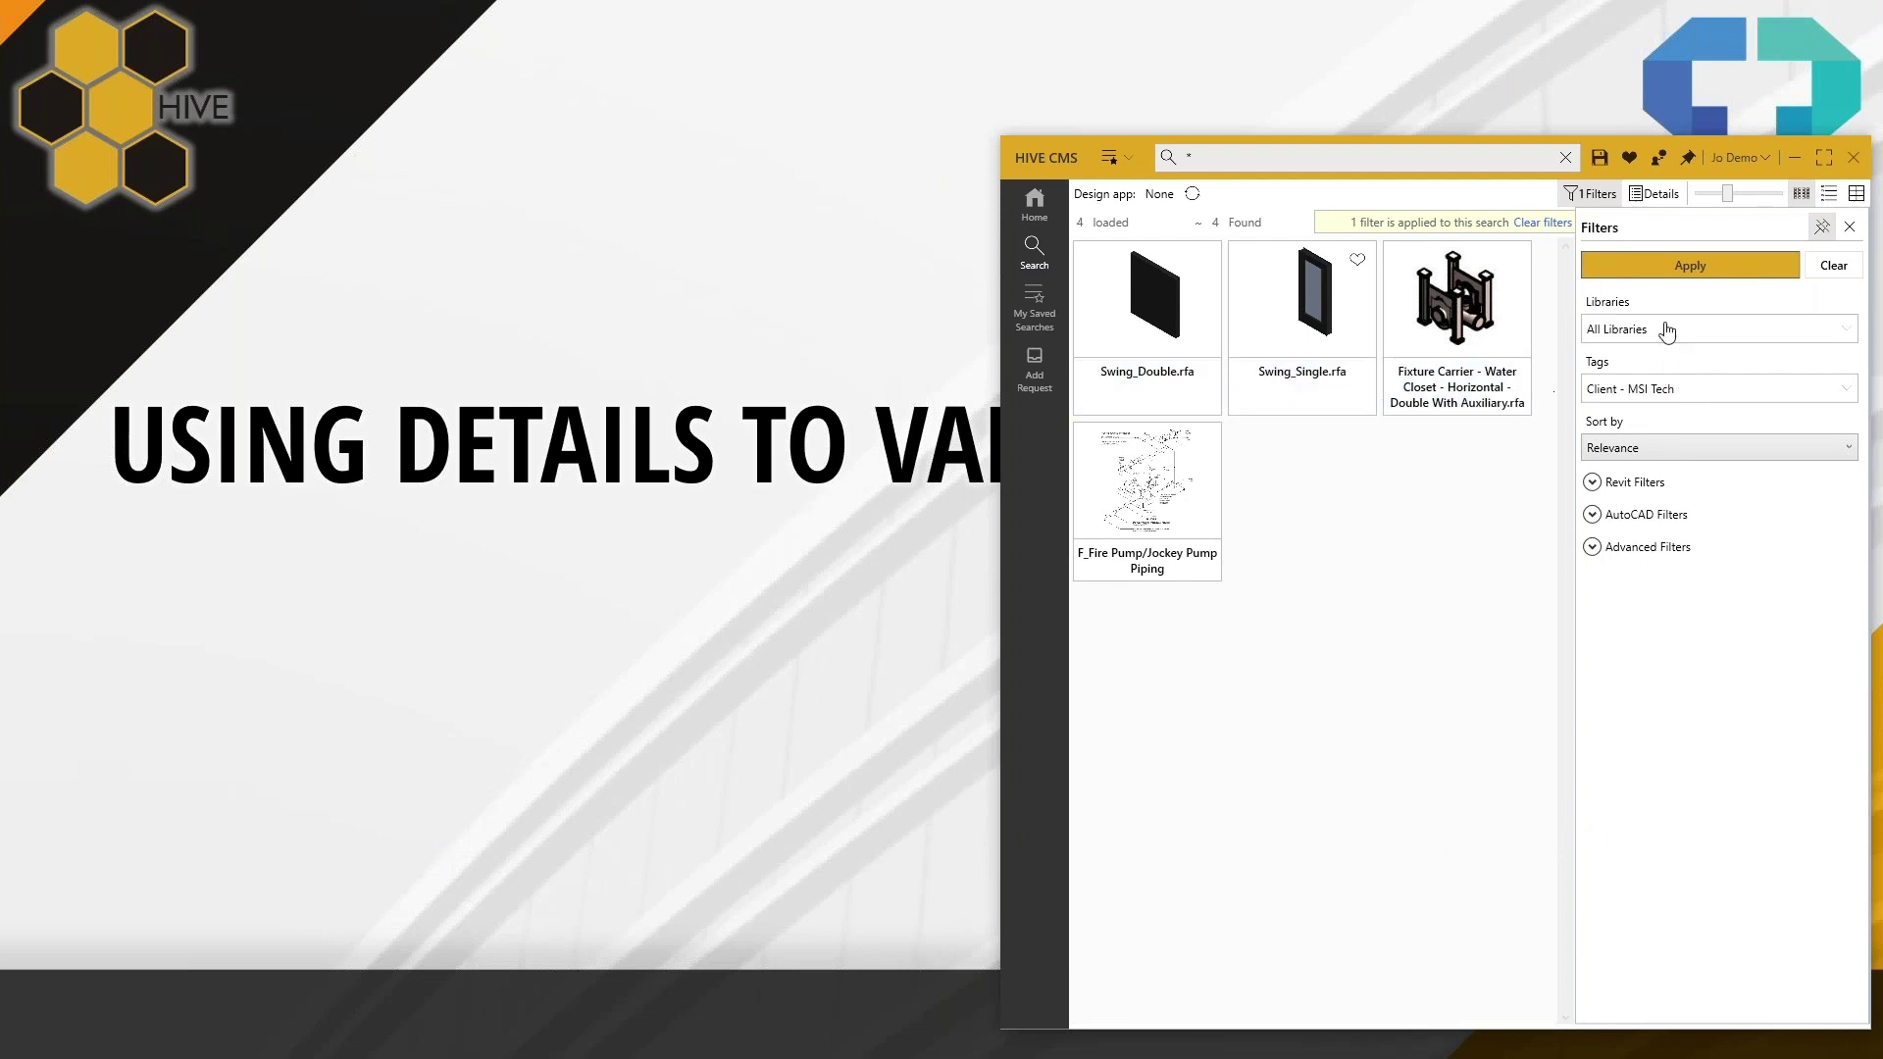
# Step: Bring up the tag management options for Swing_Single.rfa
pyautogui.rightClick(1311, 397)
pyautogui.moveTo(1374, 518)
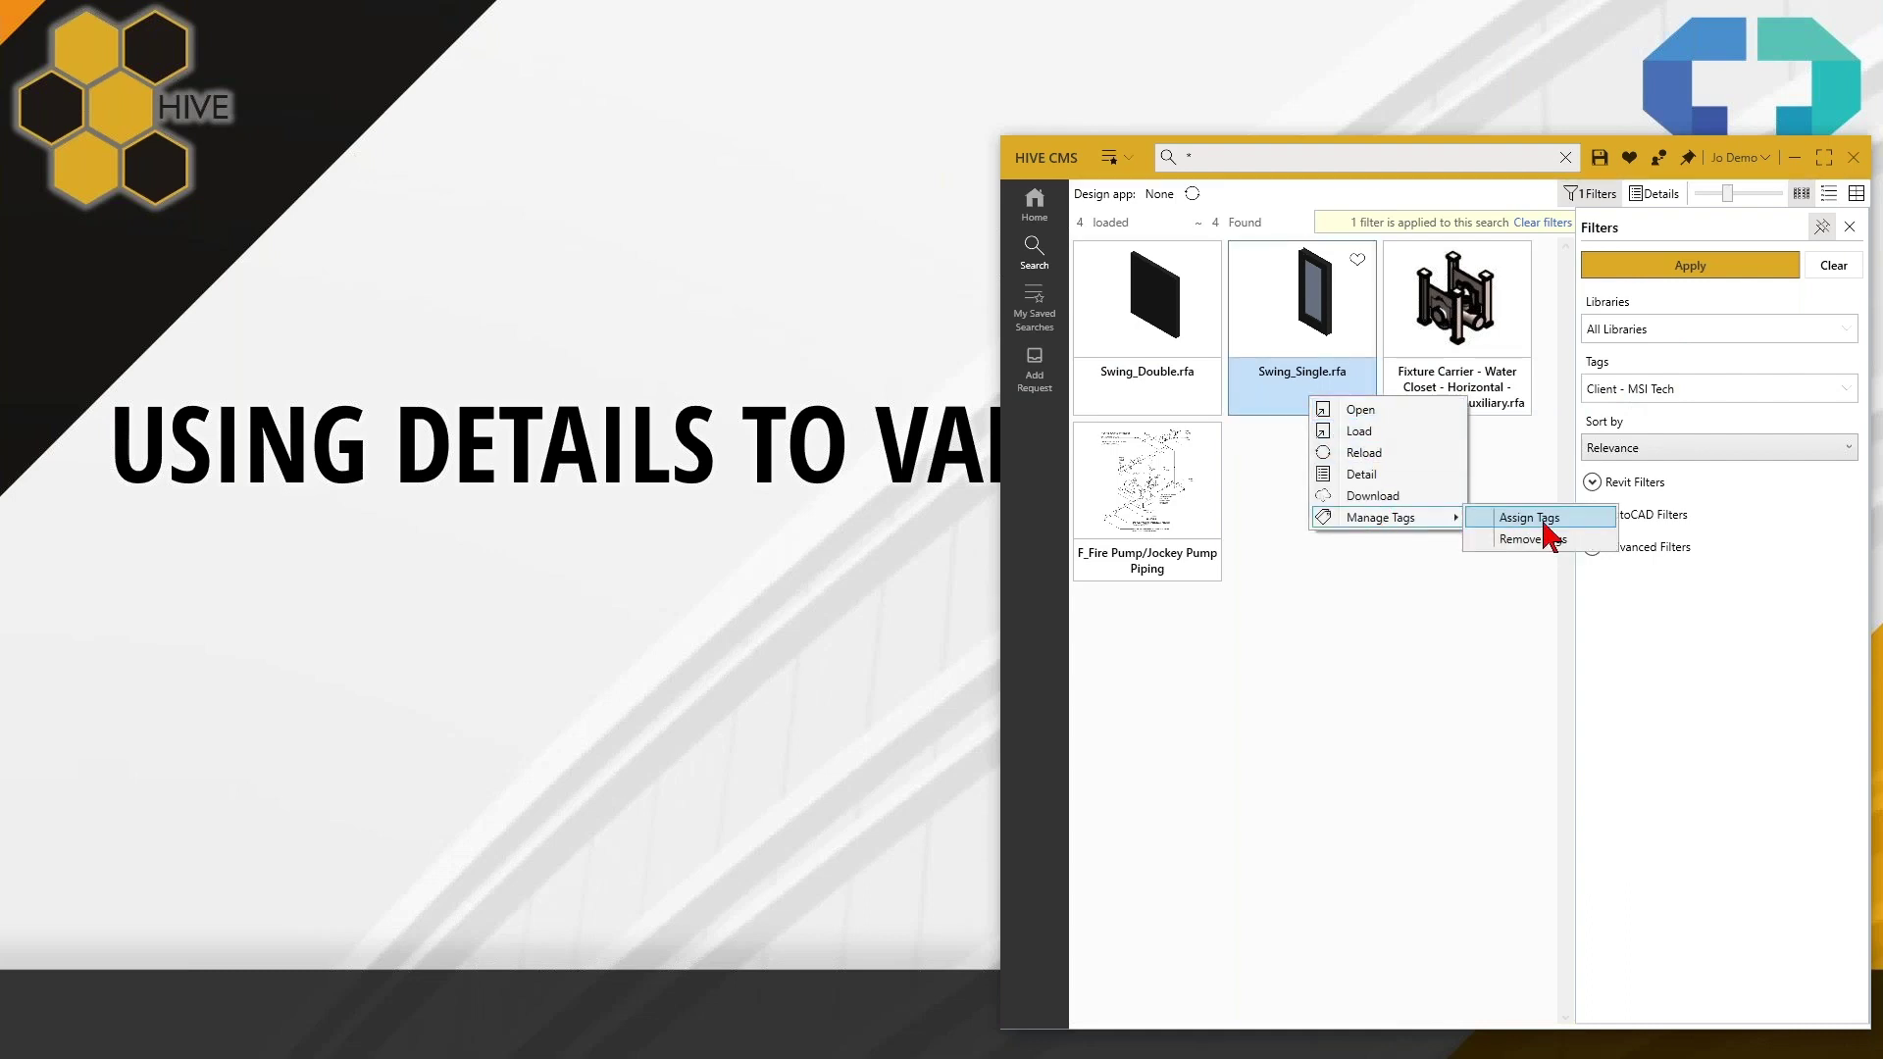